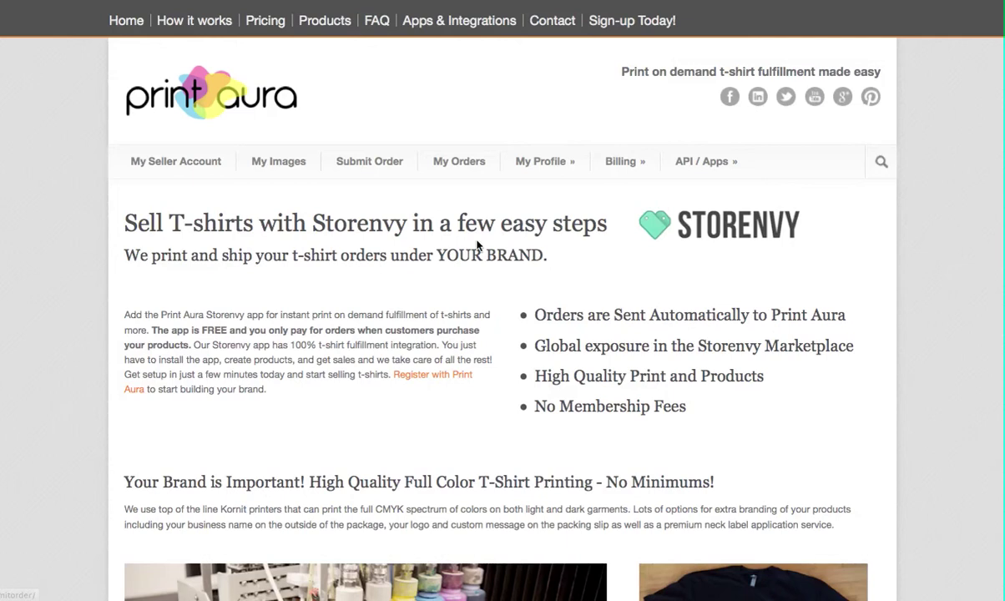
Step: Open the Storenvy app page and go to adding Print Aura products
mouse_move(697, 164)
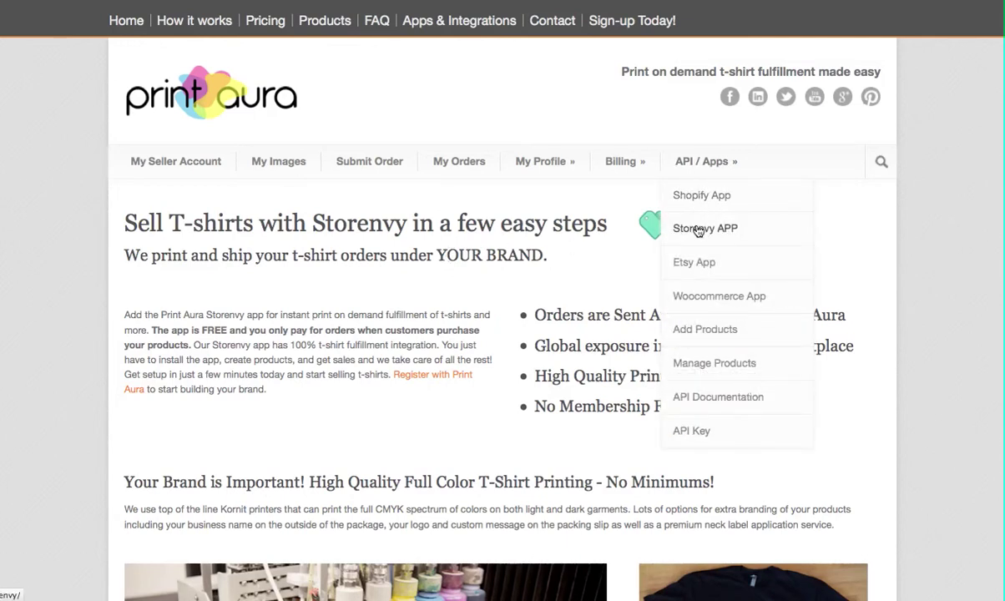
left_click(125, 388)
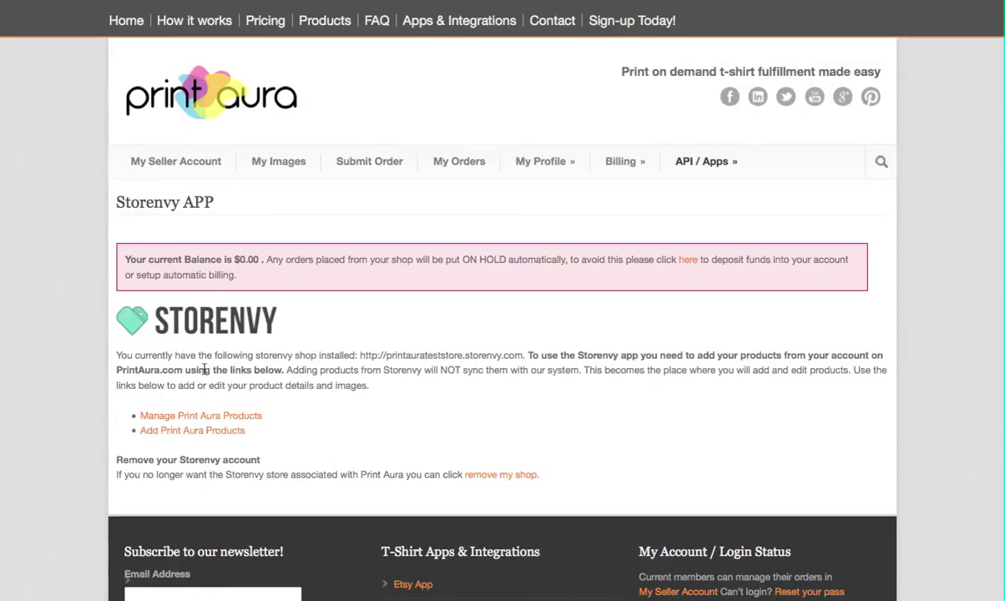
left_click_drag(116, 354, 523, 354)
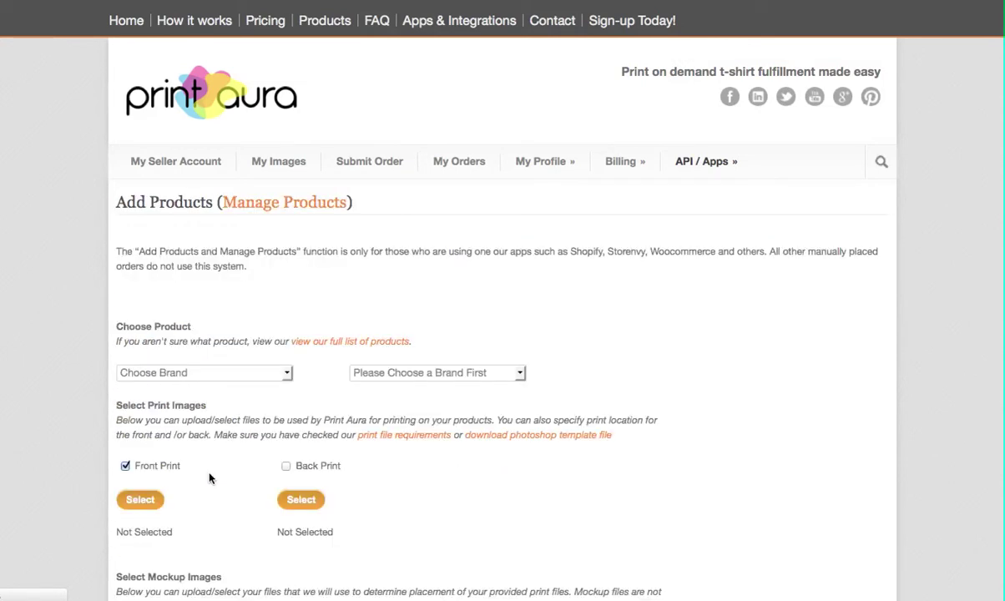
Step: Choose American Apparel as the brand and Fine Jersey Short Sleeve T-Shirt (2001) as the product
scroll(225, 343, "down", 3)
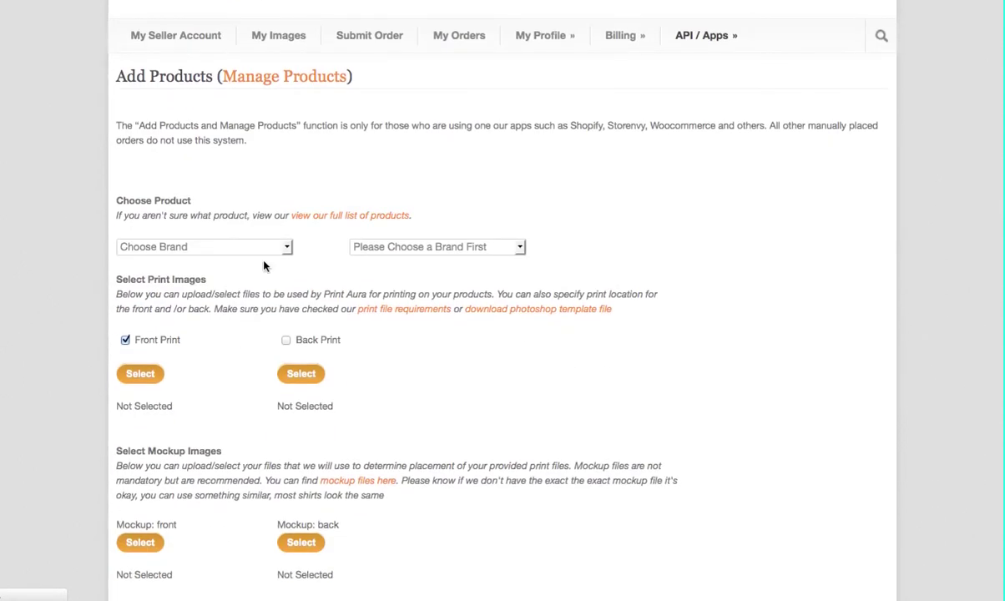
left_click(259, 249)
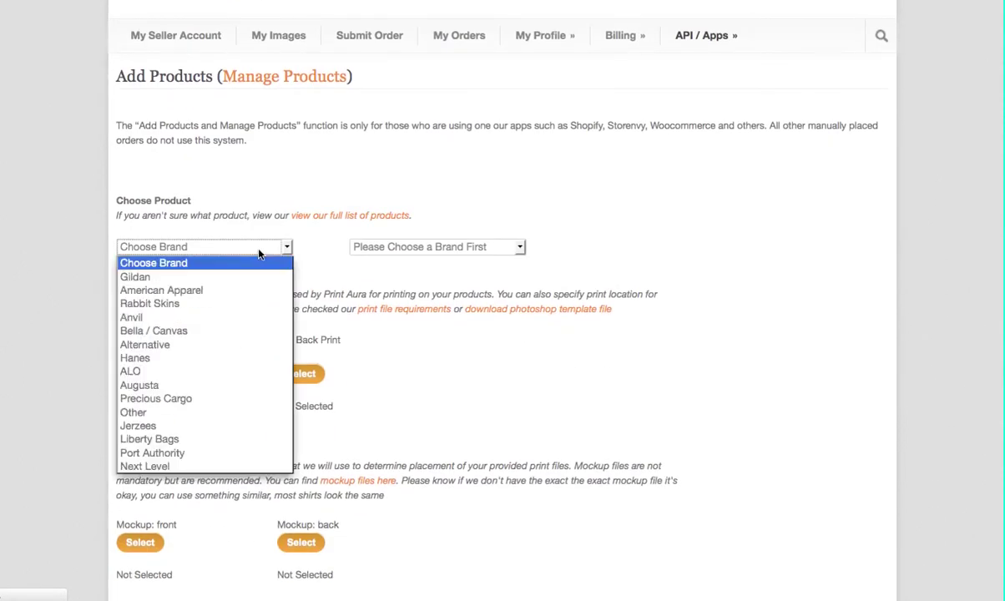
left_click(215, 290)
left_click(432, 253)
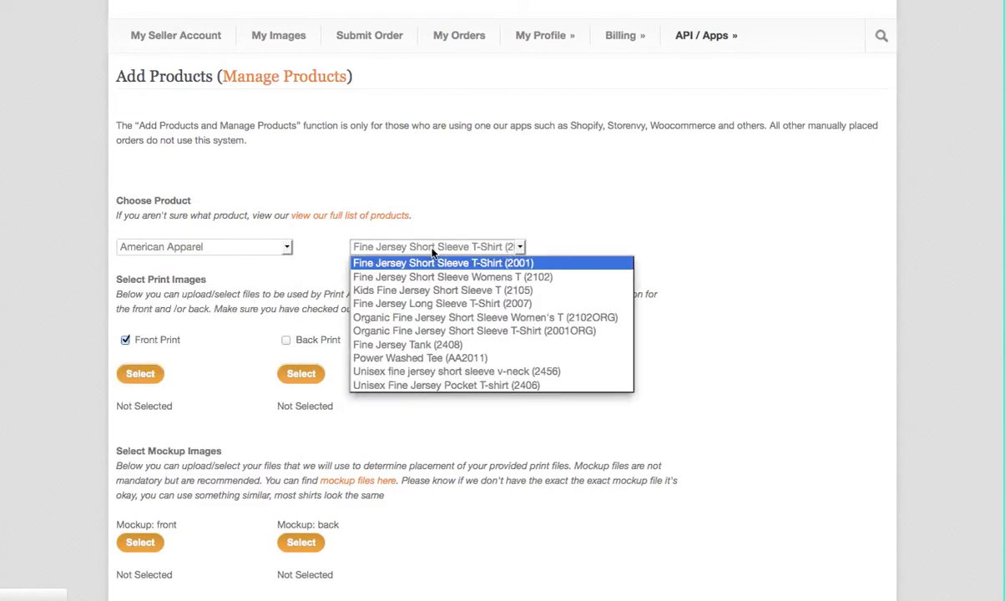
left_click(405, 241)
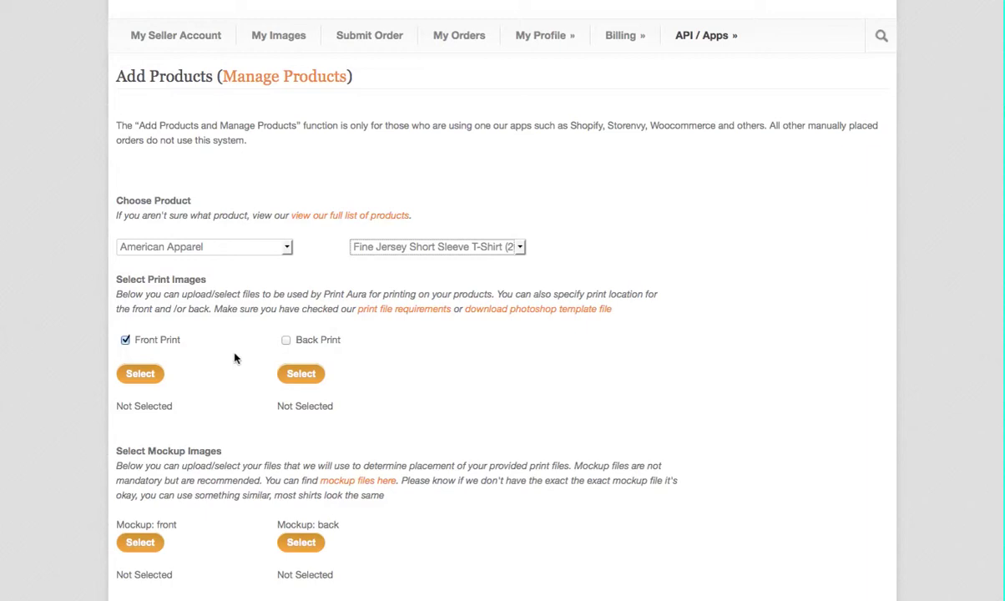
Step: Assign the awesome-print image as the front print file
scroll(239, 355, "down", 1)
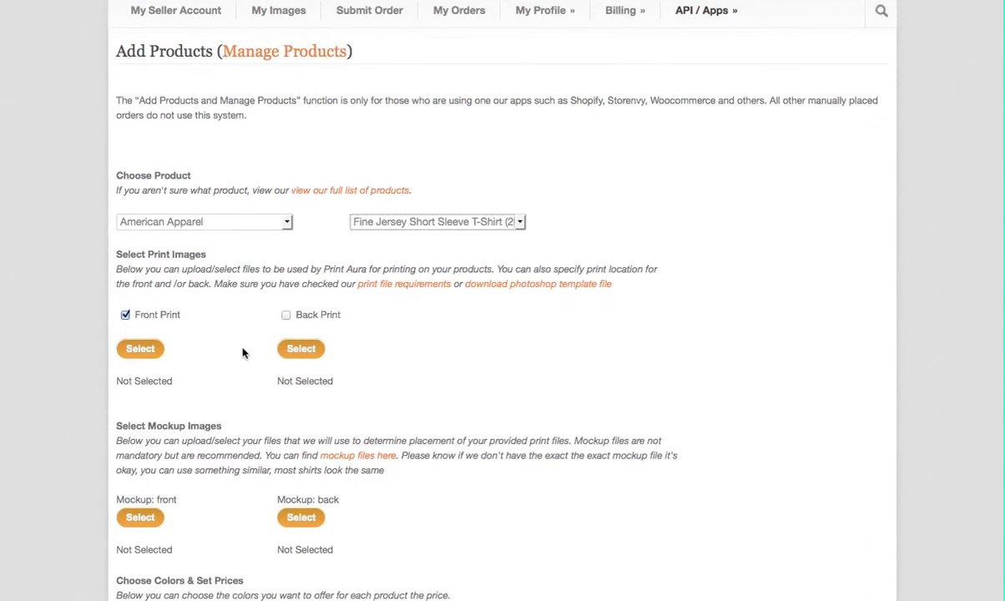
left_click(139, 353)
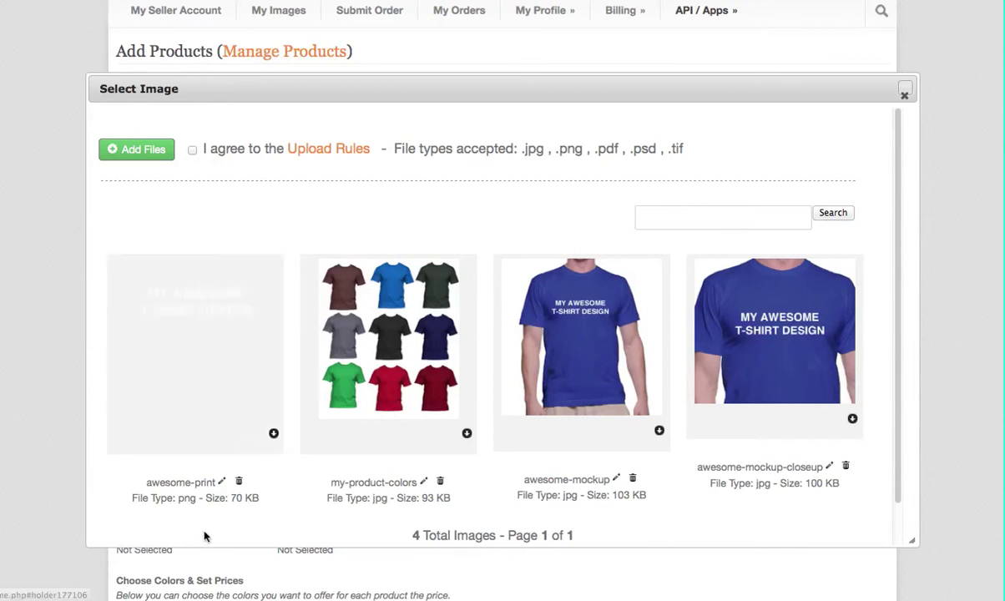
left_click(195, 345)
Step: Assign the awesome-mockup image as the front mockup
scroll(183, 324, "down", 3)
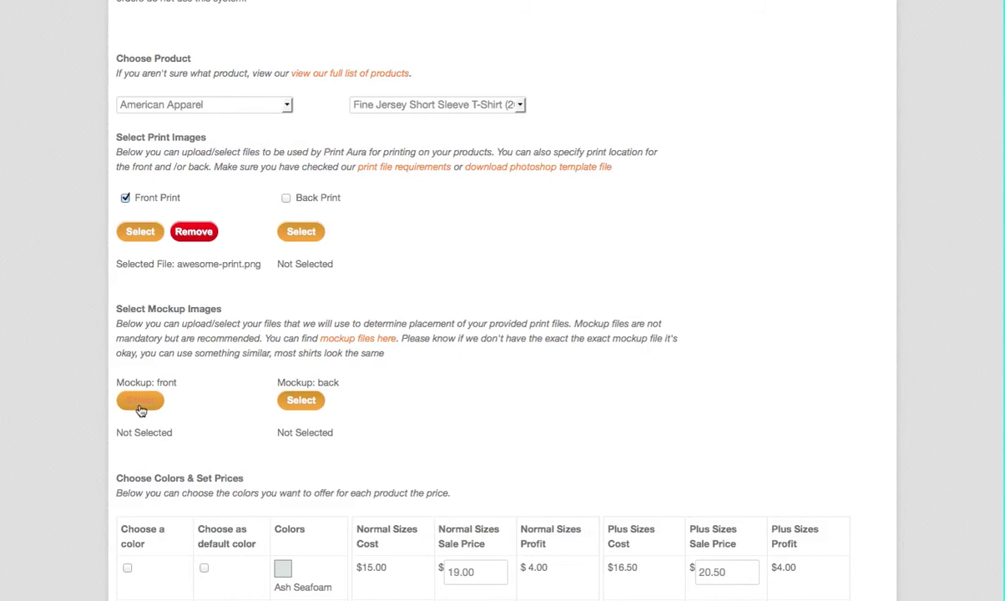
left_click(140, 404)
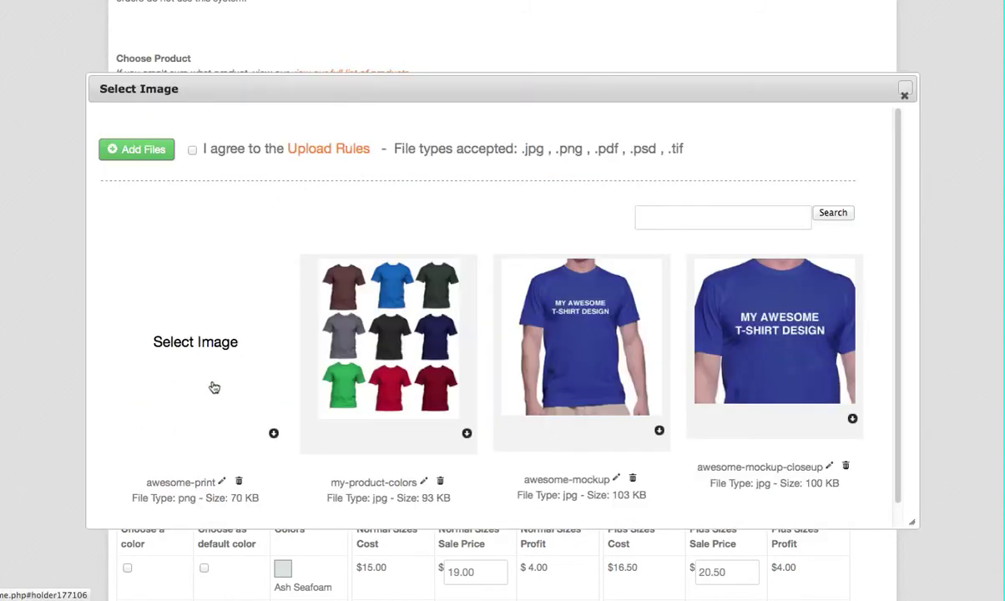
left_click(572, 344)
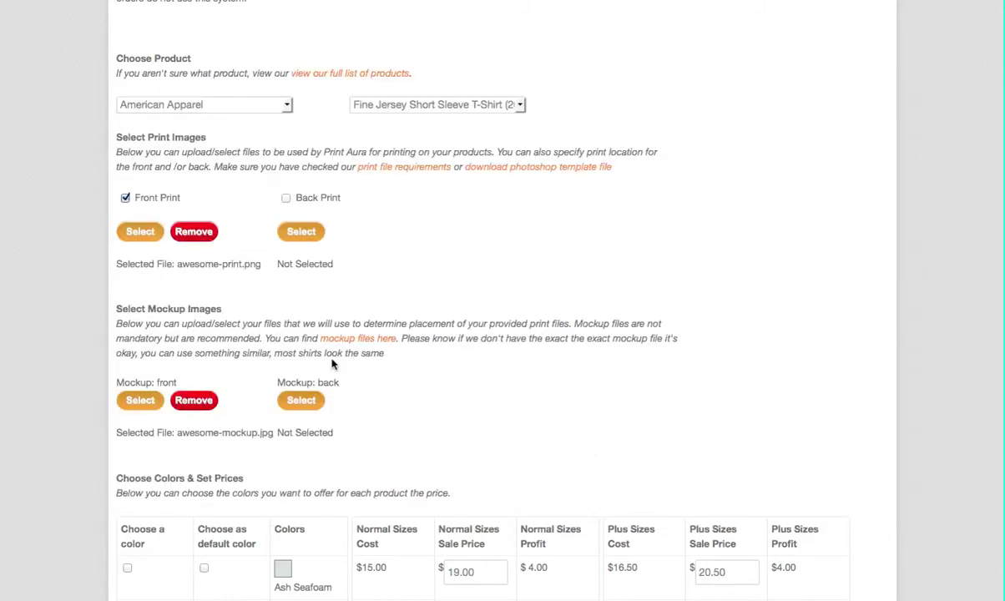
Step: Offer the shirt in Royal Blue, Red and Navy Blue
scroll(167, 359, "down", 4)
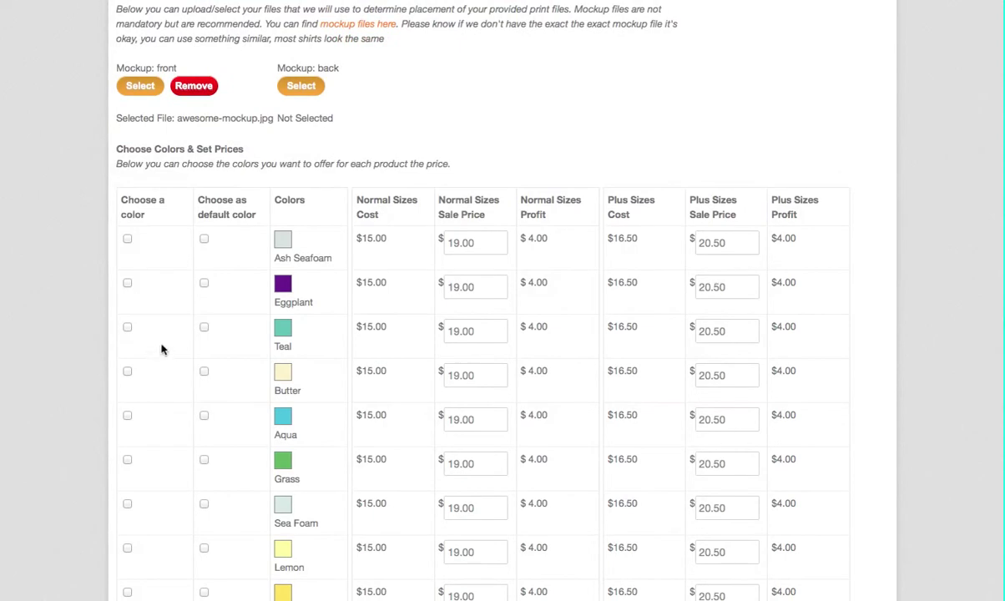
scroll(162, 346, "down", 2)
scroll(146, 317, "down", 2)
scroll(131, 296, "down", 10)
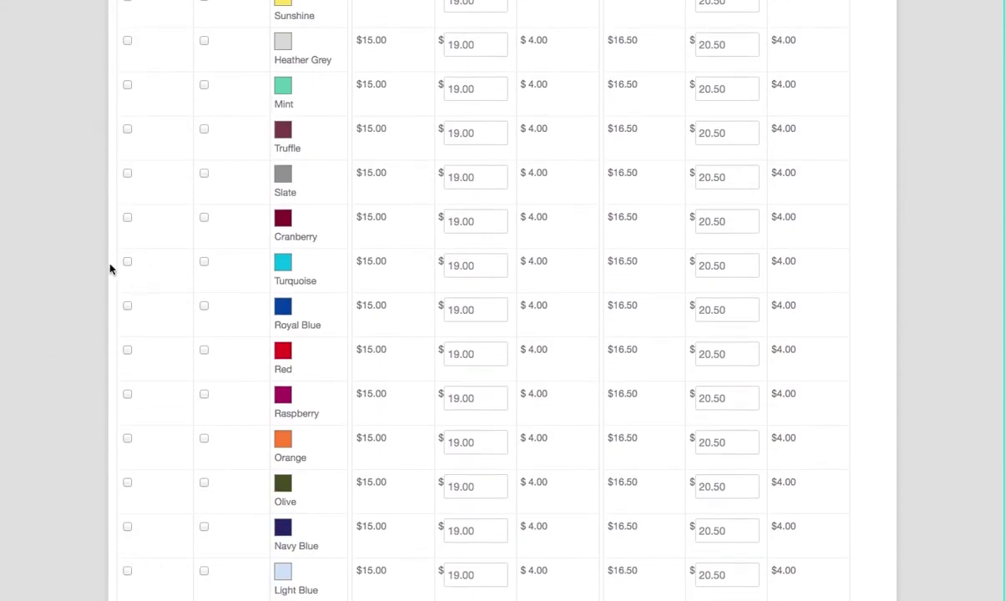
left_click(127, 306)
left_click(127, 350)
scroll(130, 348, "down", 4)
left_click(127, 376)
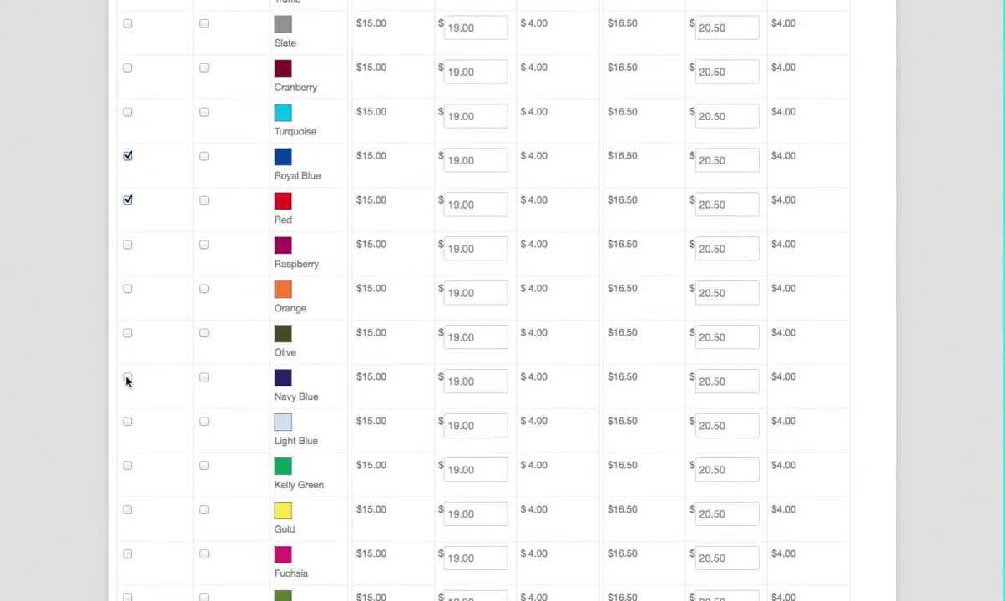
Step: Add Forest Green, Brown, Black and Asphalt to the offered shirt colors
scroll(133, 375, "down", 6)
scroll(116, 393, "down", 1)
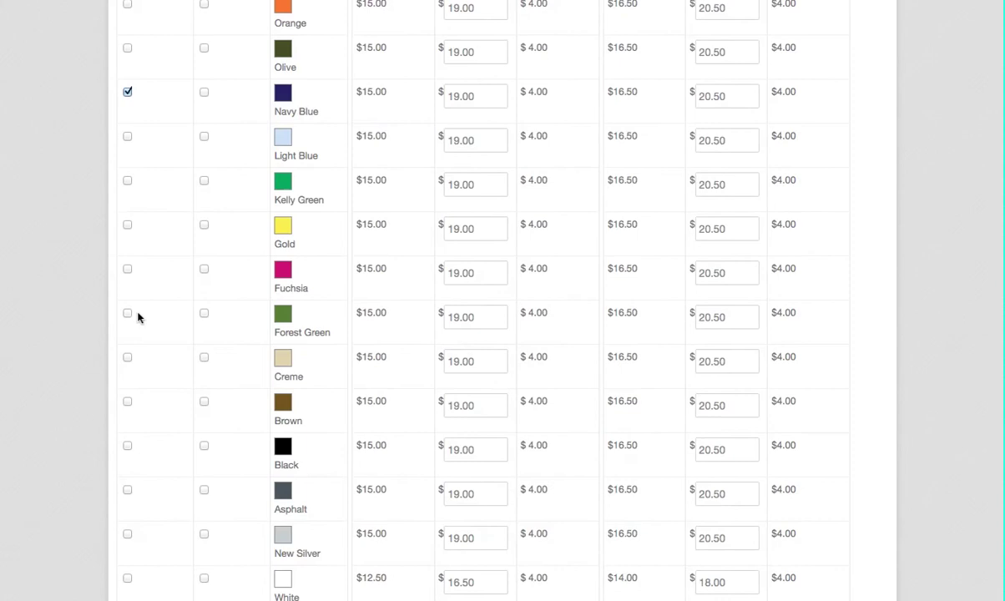
left_click(127, 313)
left_click(127, 402)
left_click(127, 446)
left_click(127, 491)
Step: Set the product's SKU to "awesome" and its title to "This is my awesome t-shirt"
scroll(375, 382, "up", 4)
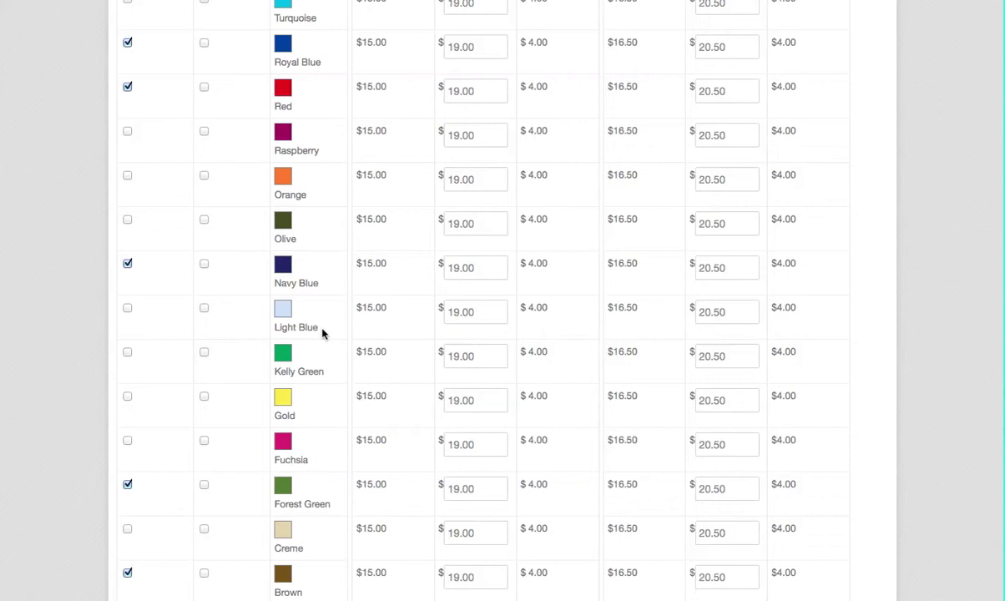
scroll(438, 224, "up", 3)
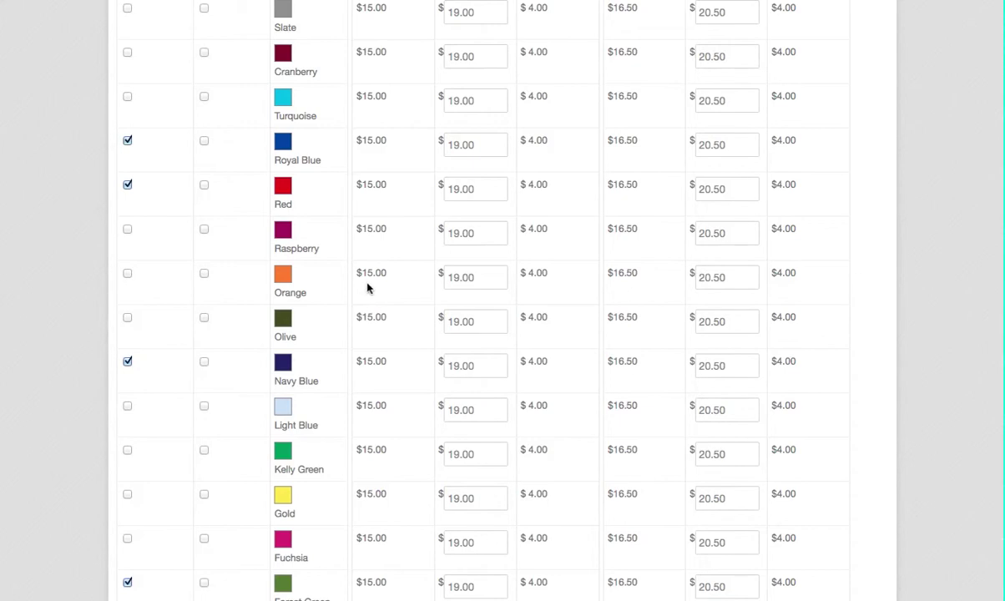
scroll(368, 288, "down", 12)
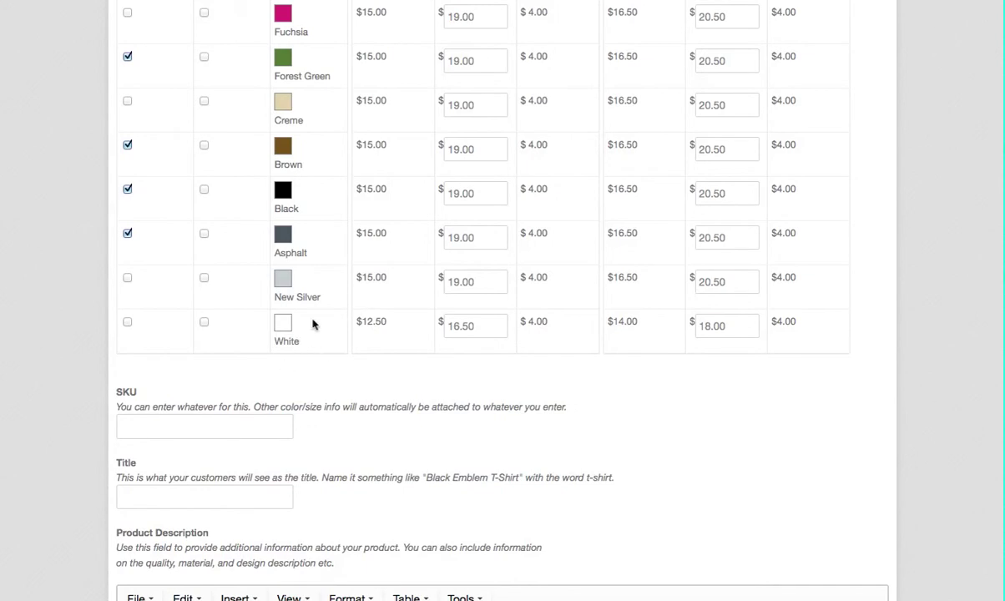
scroll(253, 298, "down", 3)
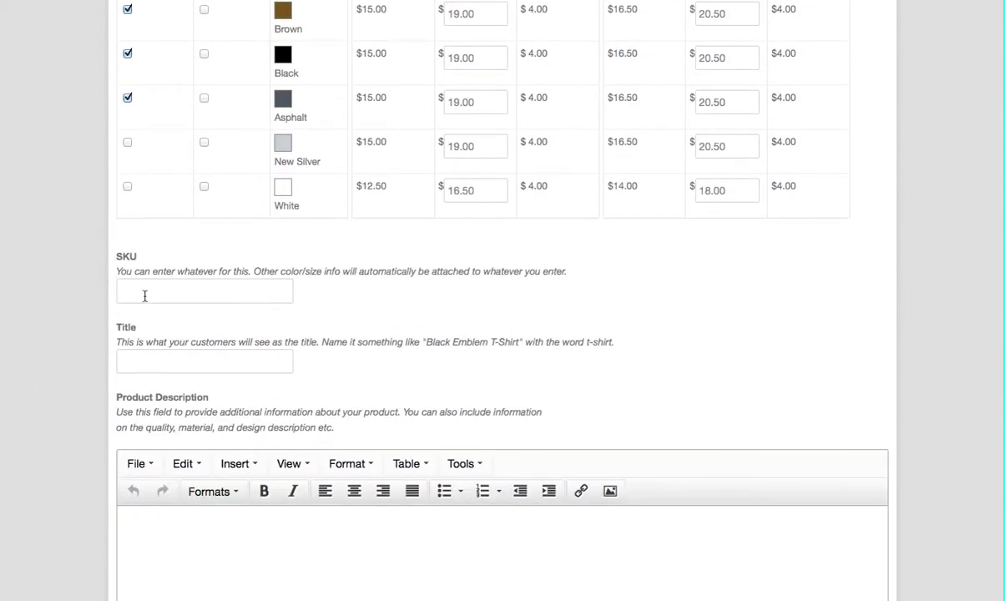
left_click(145, 296)
type("awesome")
left_click(138, 362)
type("This as")
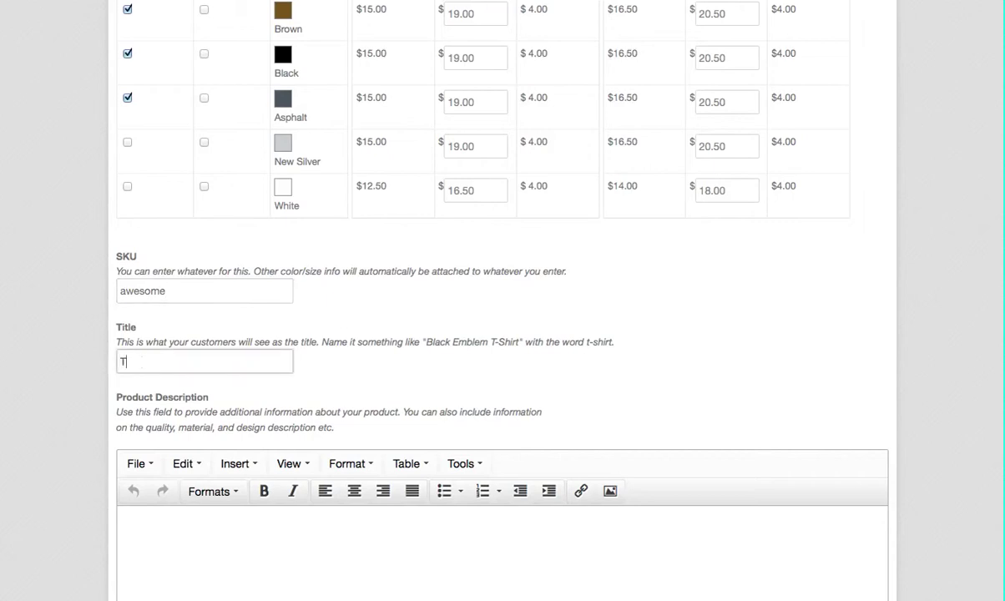
key("BackSpace")
key("BackSpace")
type("is my awesome t-shirt")
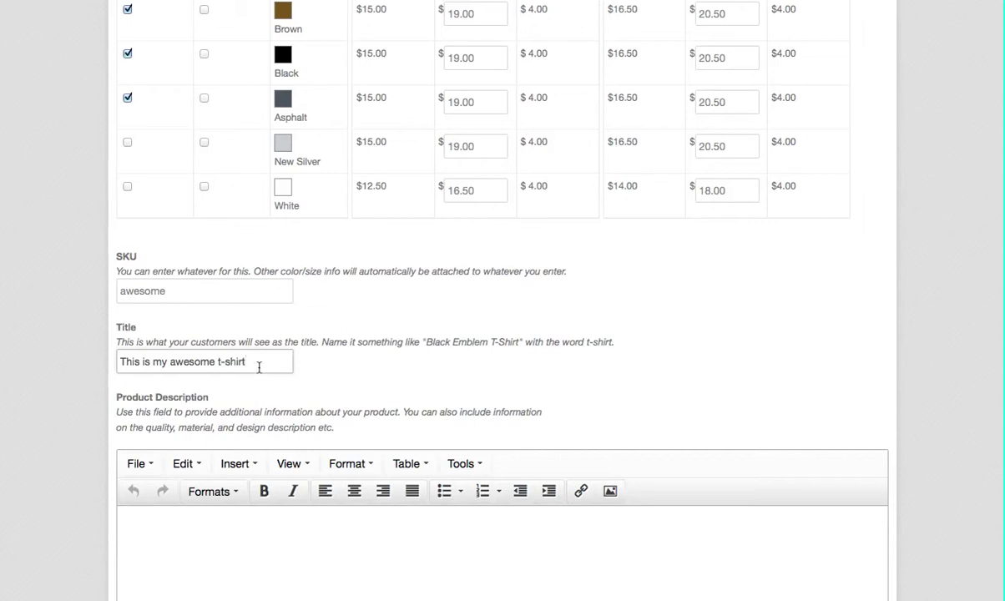
Step: Copy the title into the product description and extend it to read "This is my awesome t-shirt, be awesome."
left_click_drag(258, 365, 115, 361)
key("ctrl+c")
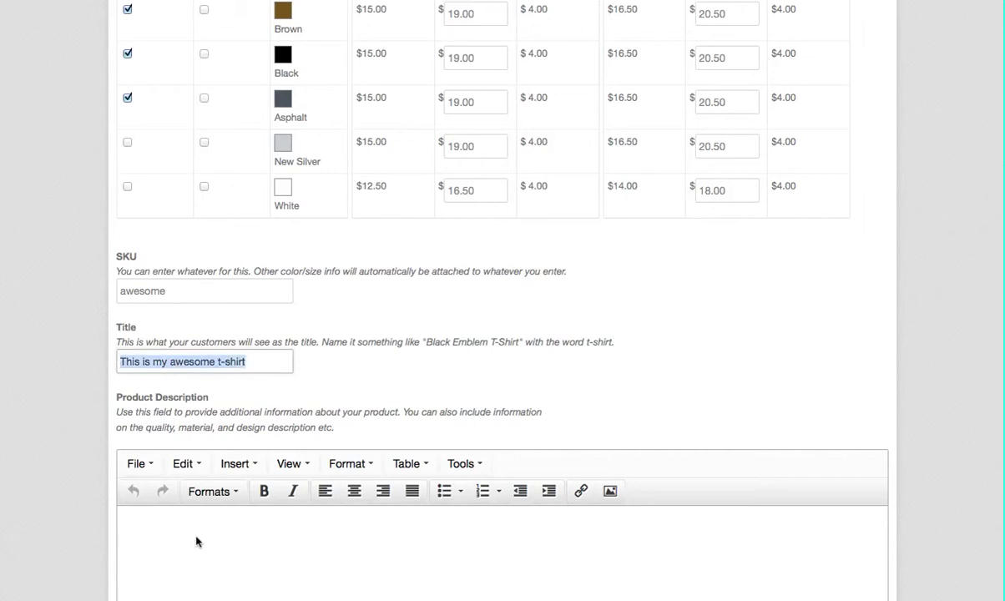
left_click(203, 546)
key("ctrl+v")
scroll(217, 521, "down", 3)
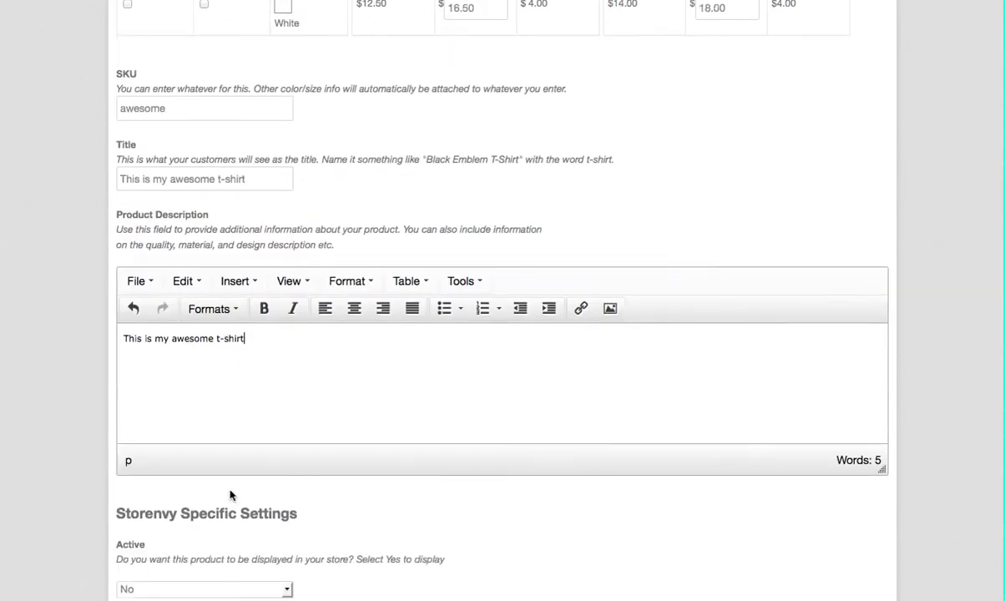
type(", be awesome.")
Step: Set the product's Active option to Yes in the Storenvy settings so it displays in the store
scroll(324, 457, "down", 2)
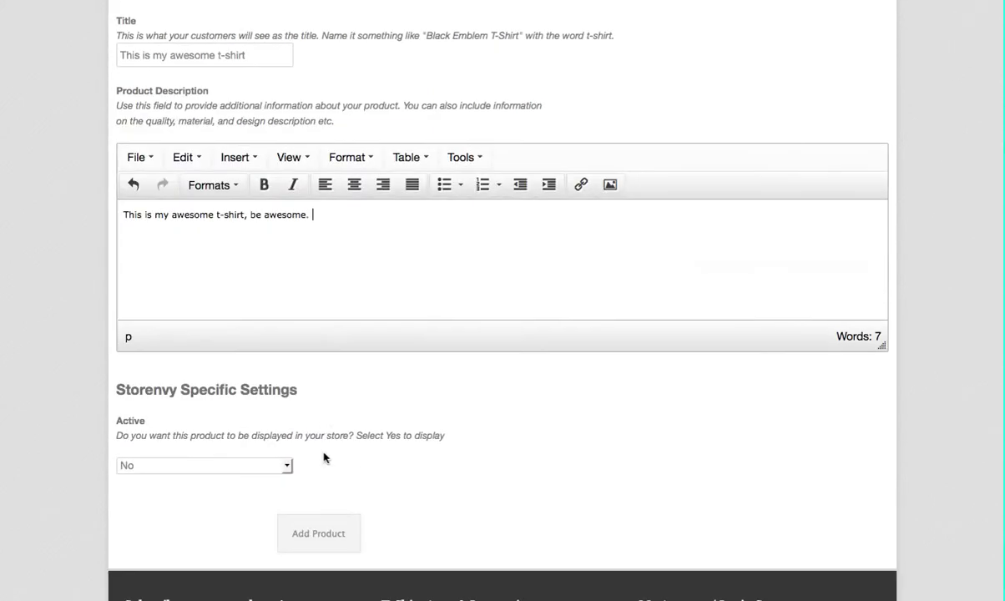
scroll(324, 458, "down", 1)
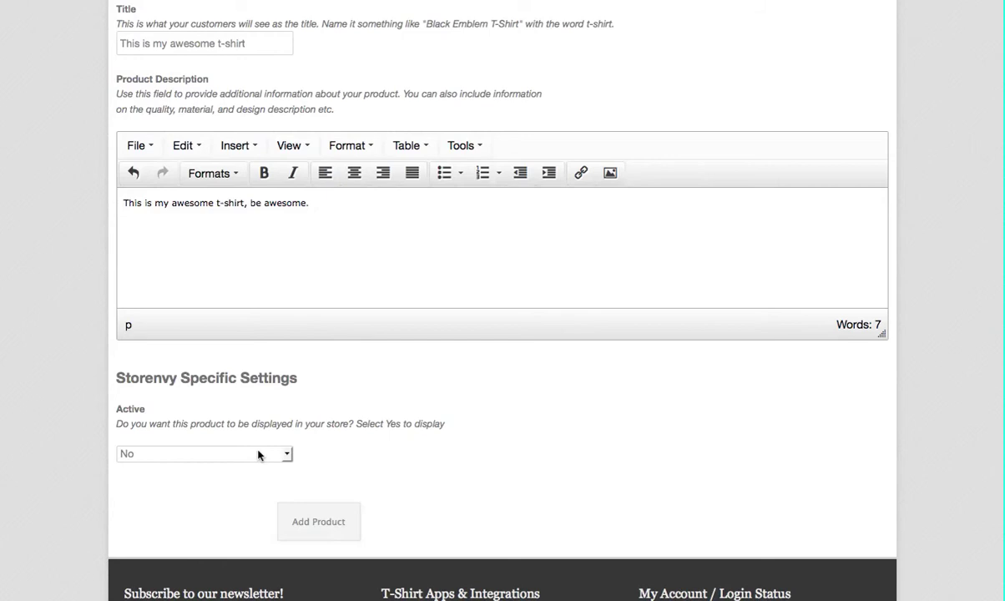
left_click(258, 455)
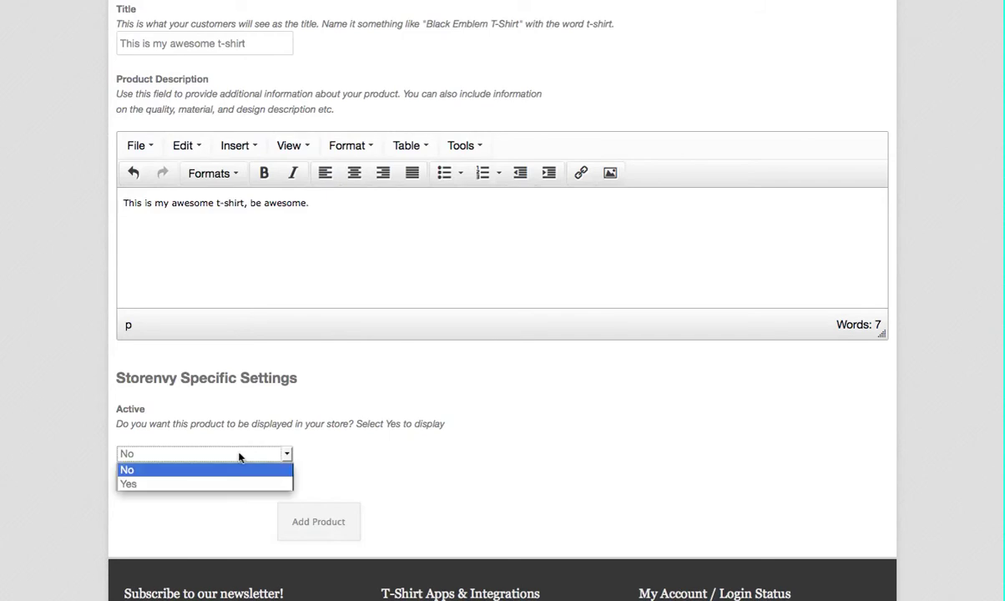
left_click(199, 480)
Step: Set the Storenvy product price to $21.00
scroll(221, 473, "down", 3)
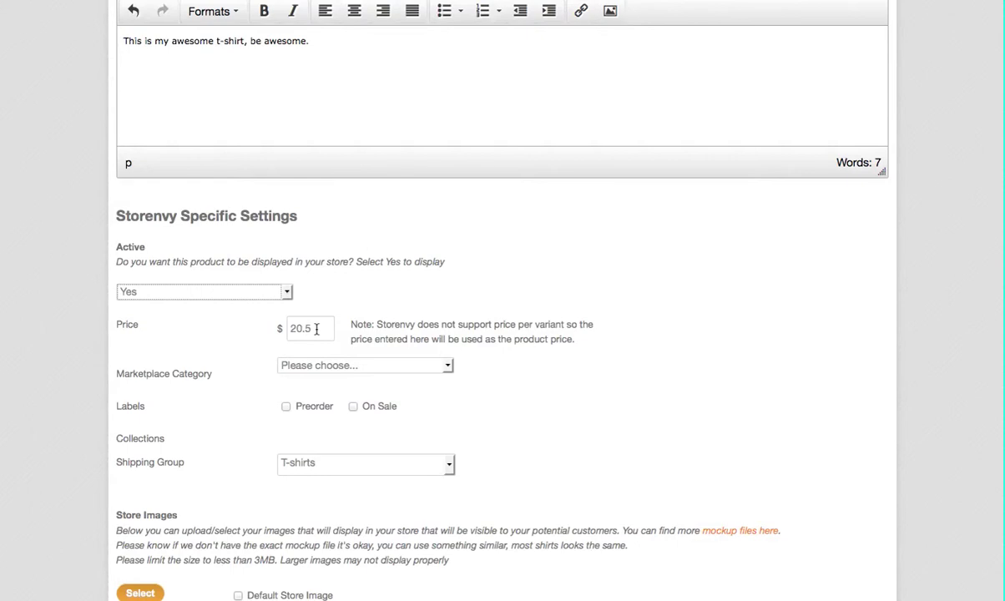
left_click_drag(316, 328, 279, 328)
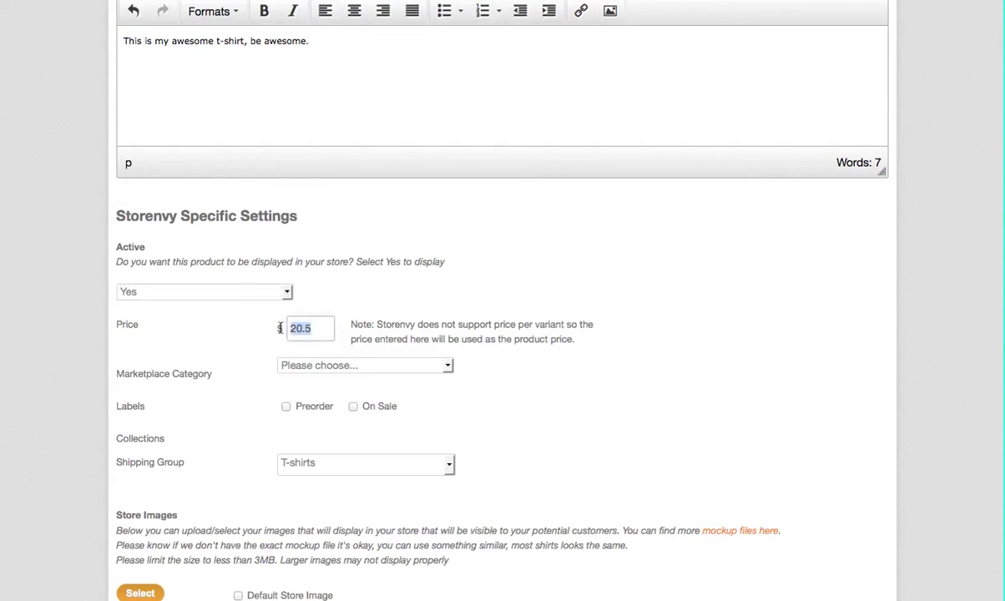
type("21.00")
left_click_drag(330, 328, 286, 325)
Step: Set the marketplace category to Men's > Shirts > Crew Neck T-shirts
scroll(500, 301, "up", 2)
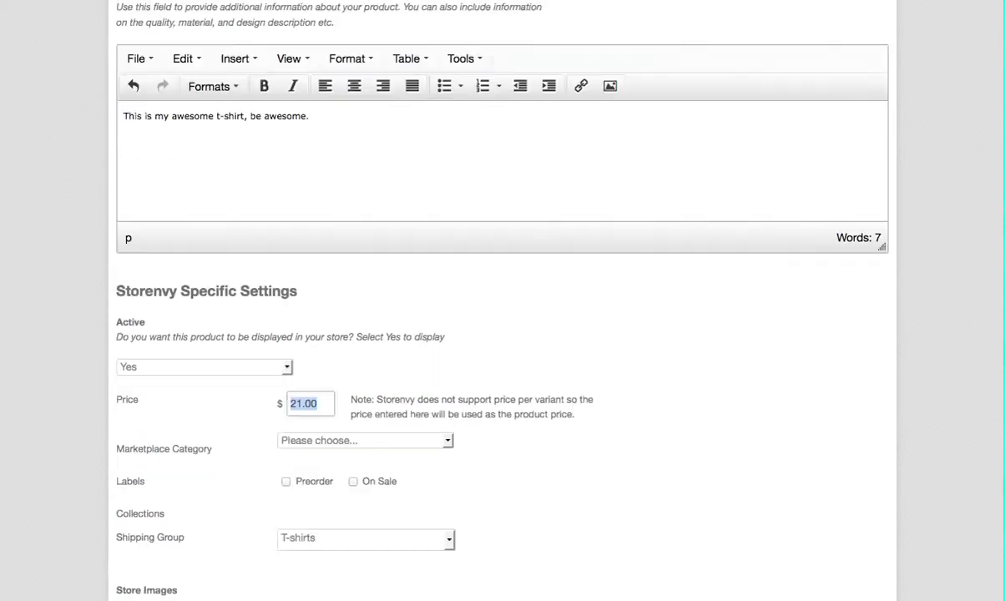
scroll(501, 300, "down", 10)
scroll(501, 301, "up", 3)
scroll(500, 301, "down", 2)
scroll(501, 300, "down", 15)
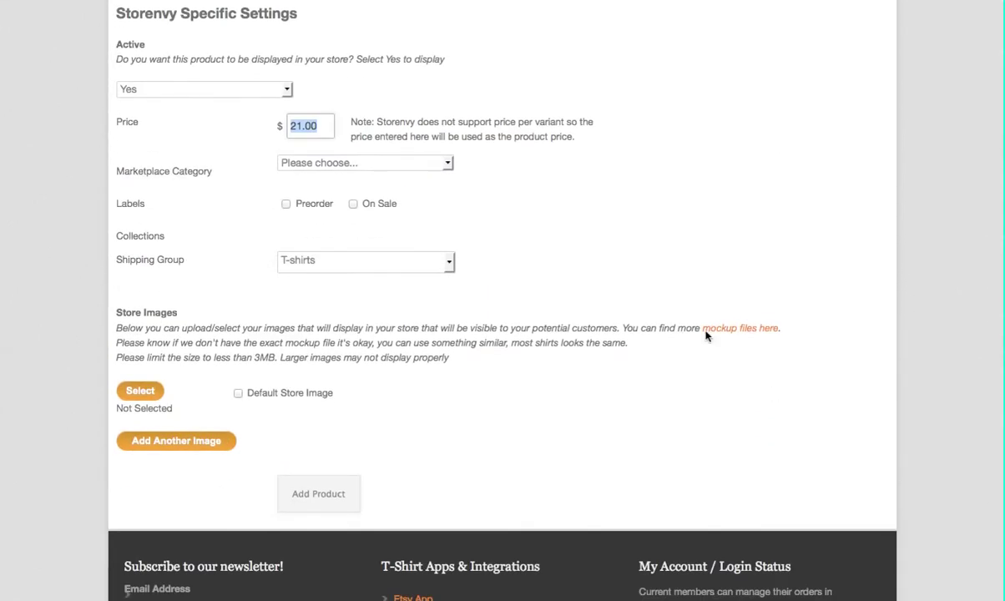
left_click(403, 163)
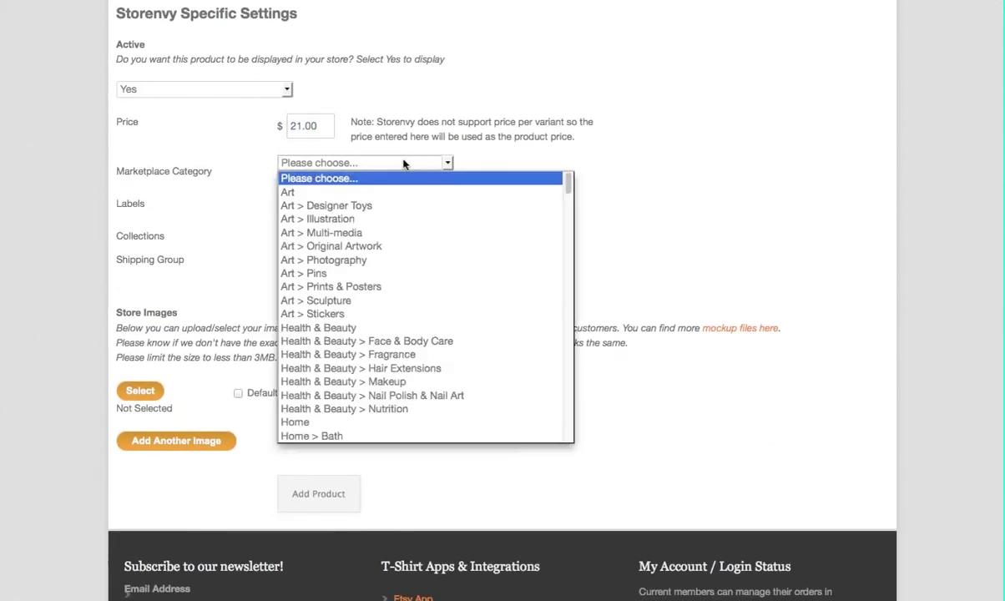
scroll(388, 233, "down", 5)
scroll(396, 240, "up", 5)
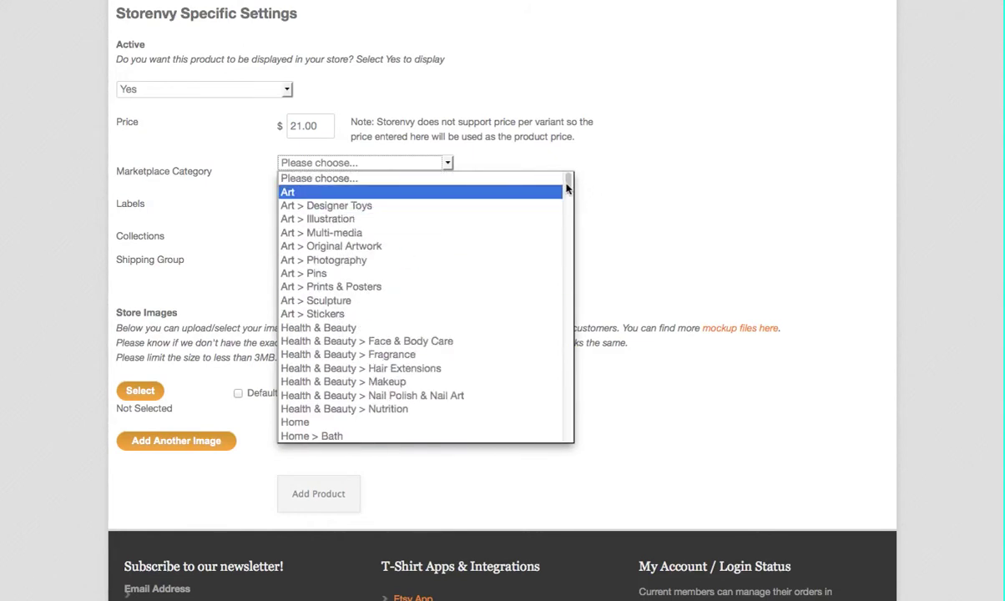
left_click_drag(567, 189, 569, 308)
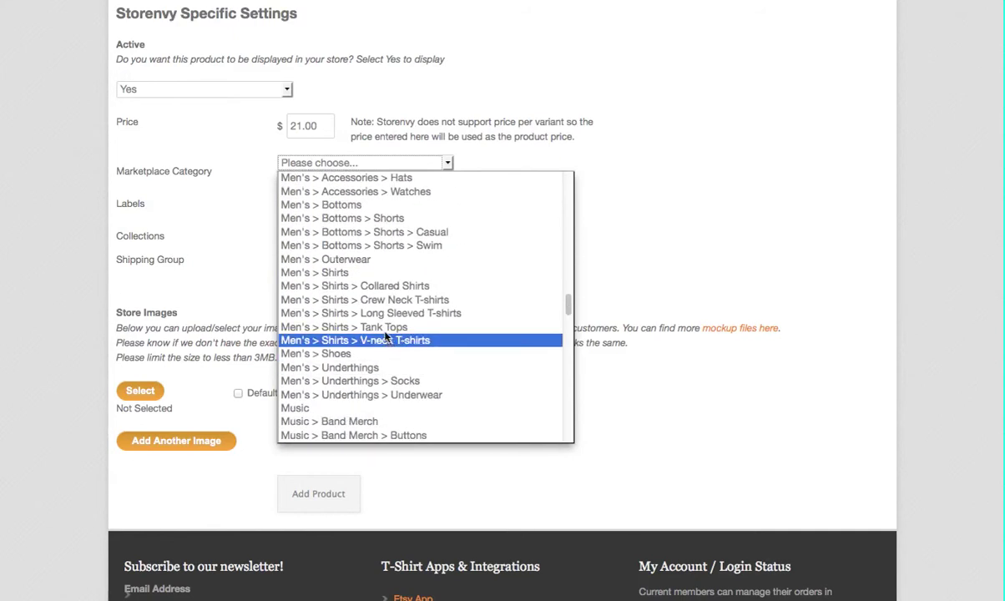
left_click(377, 300)
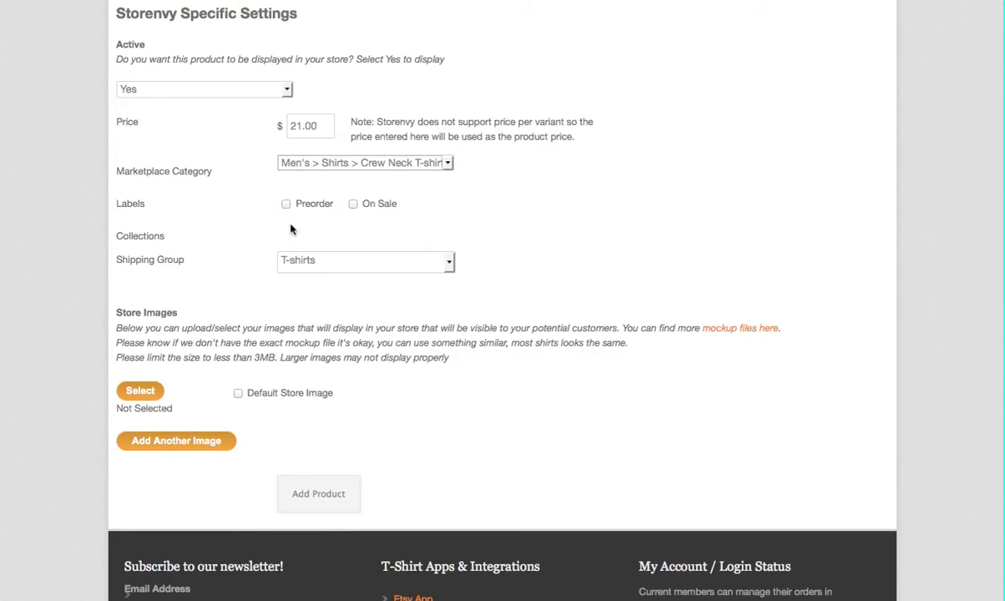
Step: Set the product's shipping group to T-shirts
left_click(381, 264)
left_click(400, 281)
scroll(323, 330, "down", 1)
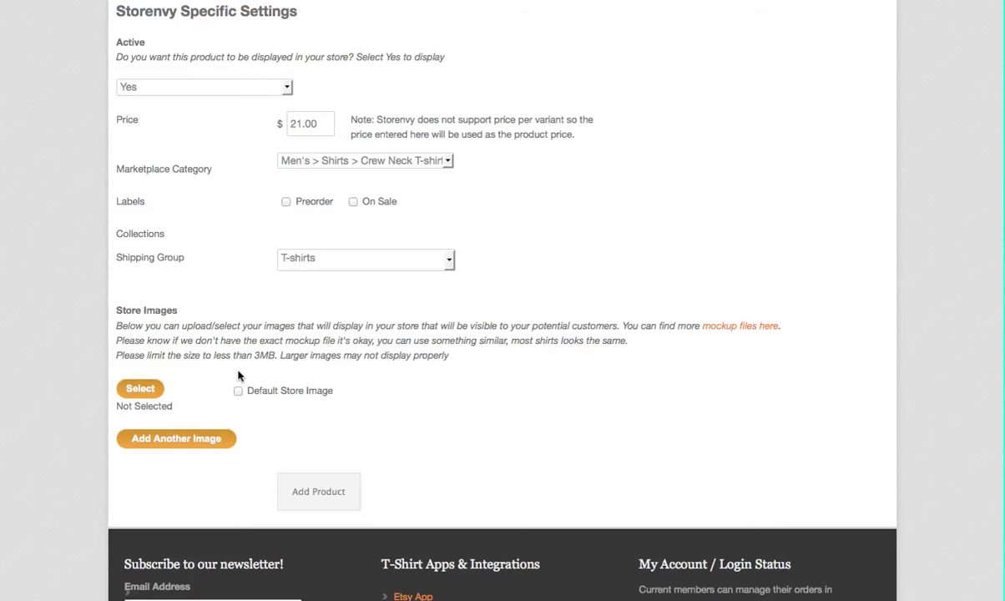
Step: Select the existing awesome-mockup image as the first store image after checking the file size limit
scroll(238, 376, "down", 1)
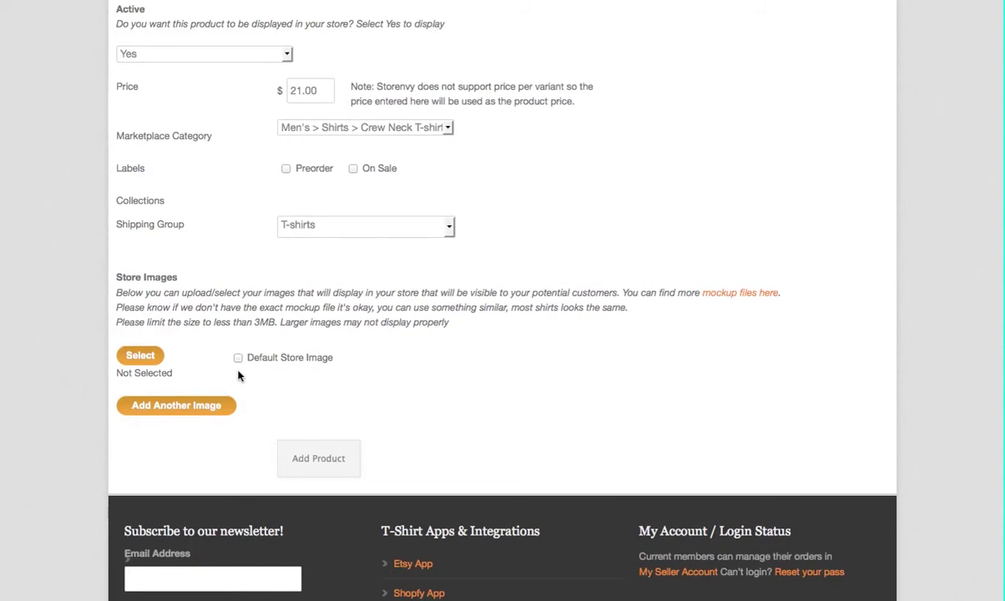
left_click(148, 358)
left_click_drag(449, 325, 190, 320)
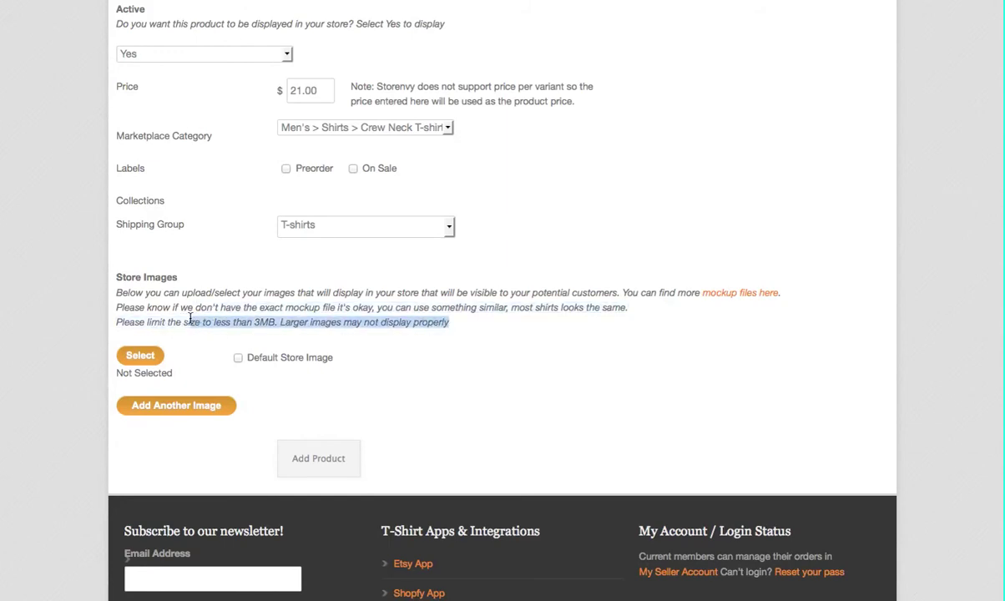
left_click(141, 355)
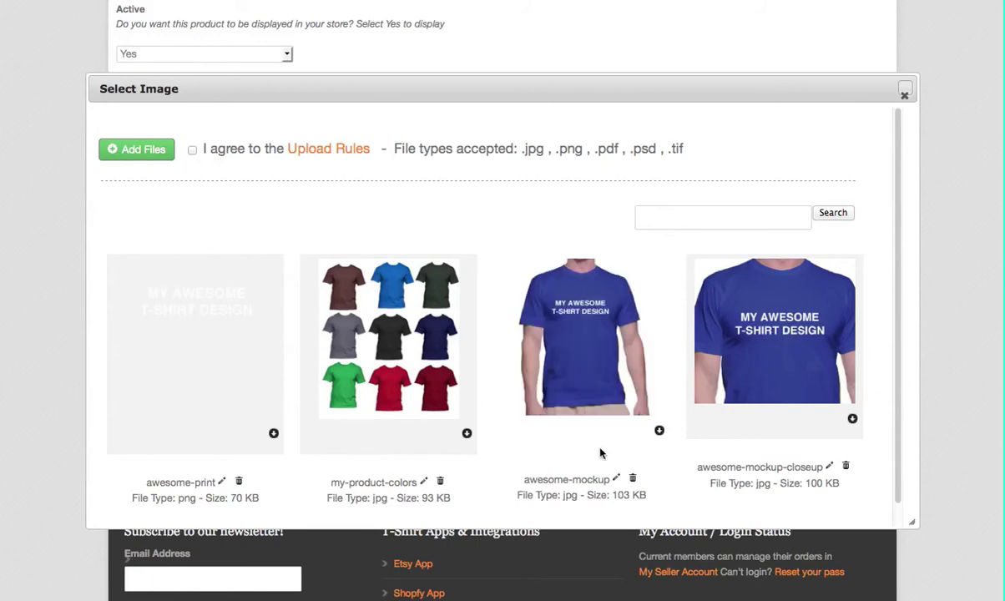
left_click(576, 338)
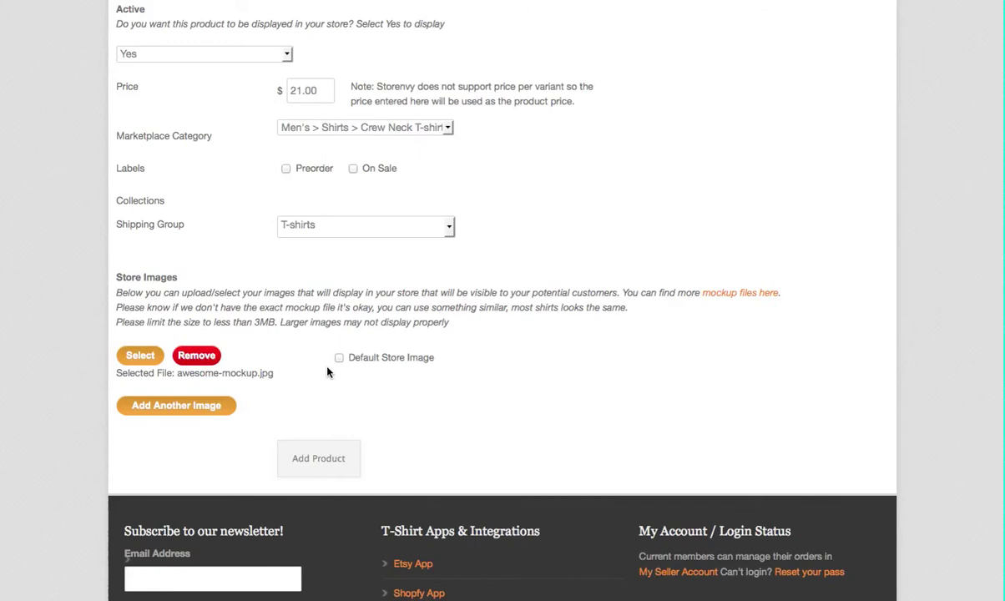
Step: Add awesome-mockup-closeup and my-product-colors as the second and third store images
left_click(179, 405)
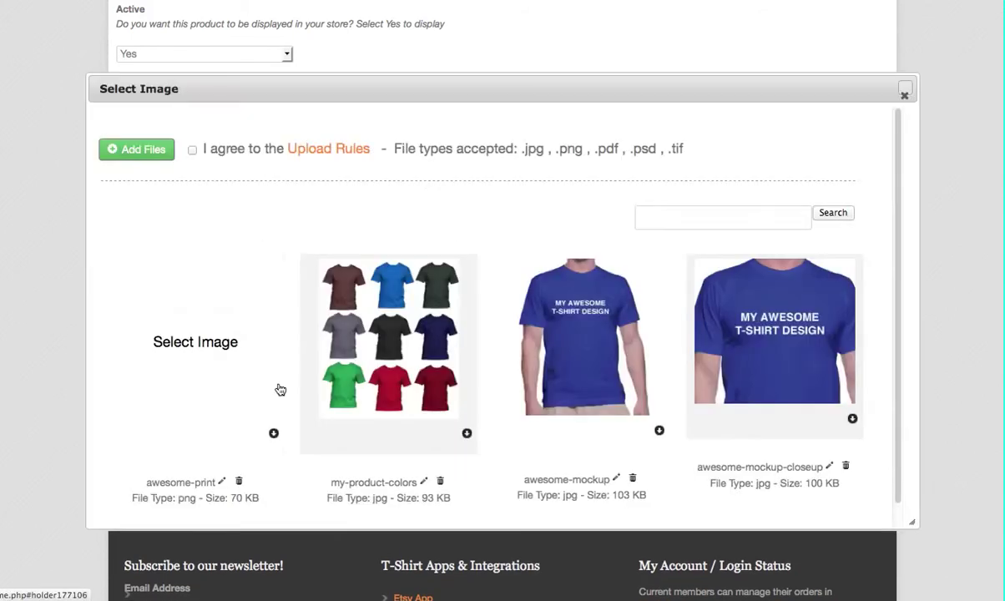
left_click(762, 327)
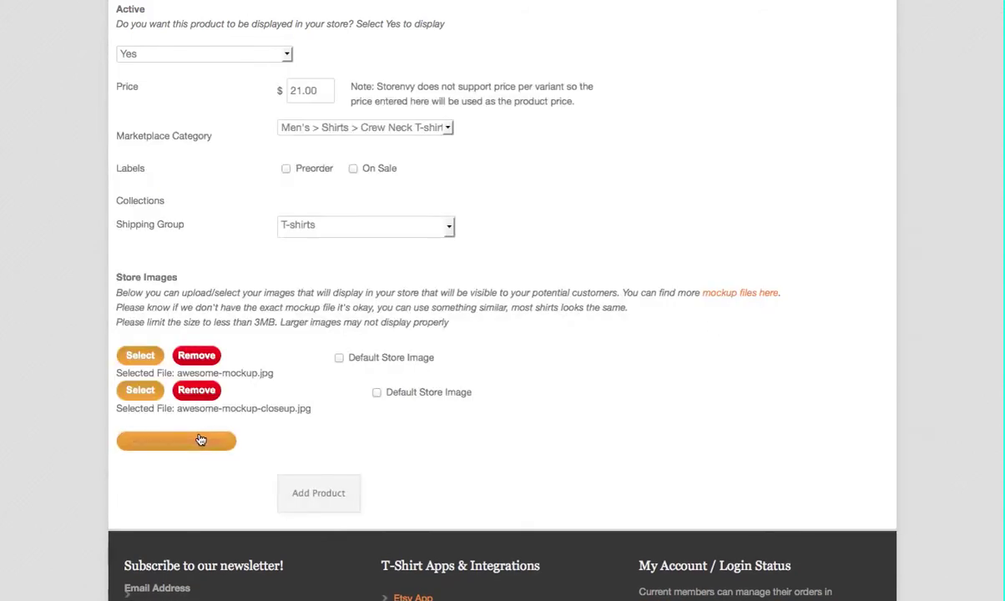
left_click(200, 440)
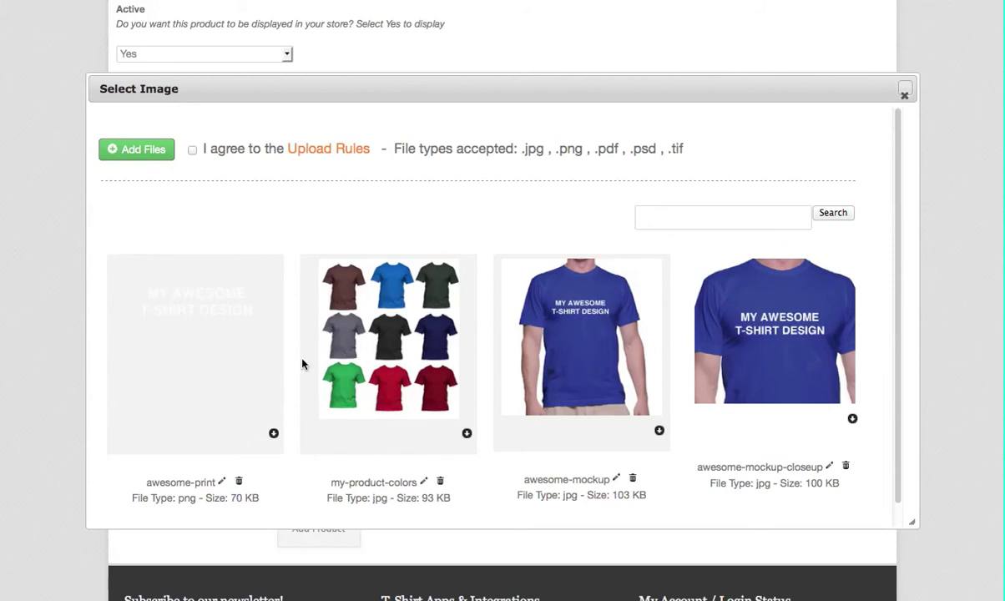
left_click(355, 361)
Step: Make awesome-mockup.jpg the default store image and submit the new product
scroll(371, 355, "down", 3)
scroll(371, 356, "down", 1)
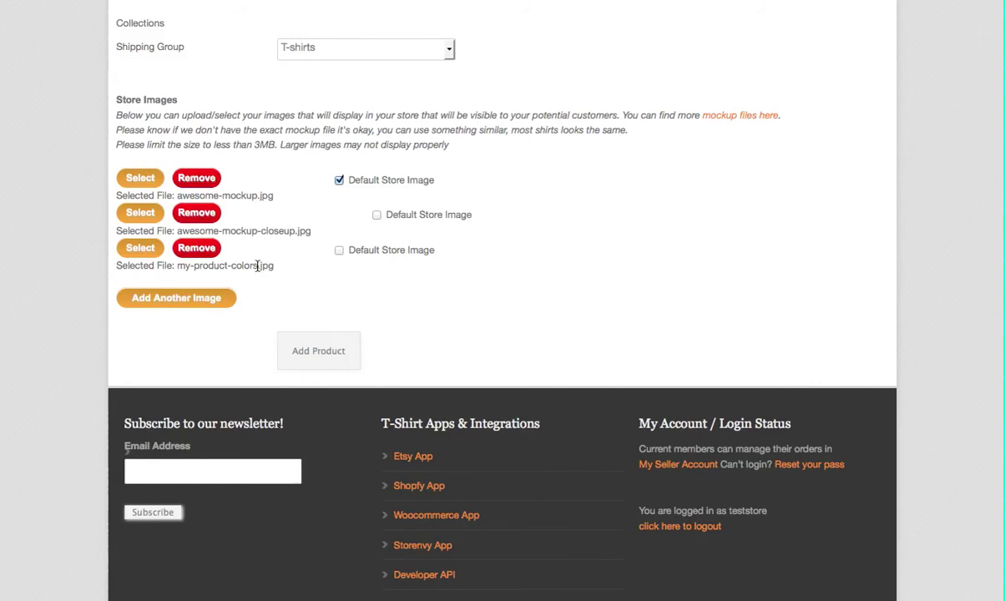
left_click(307, 357)
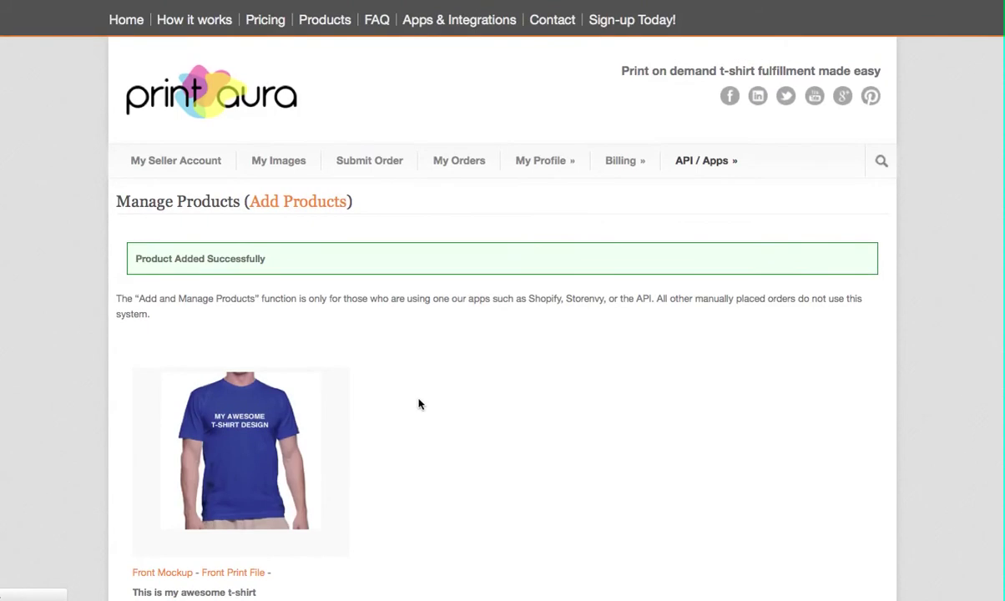
Step: Review the new t-shirt's entry in Manage Products, checking its title, brand, active store and available product actions
scroll(387, 395, "down", 2)
scroll(376, 409, "down", 1)
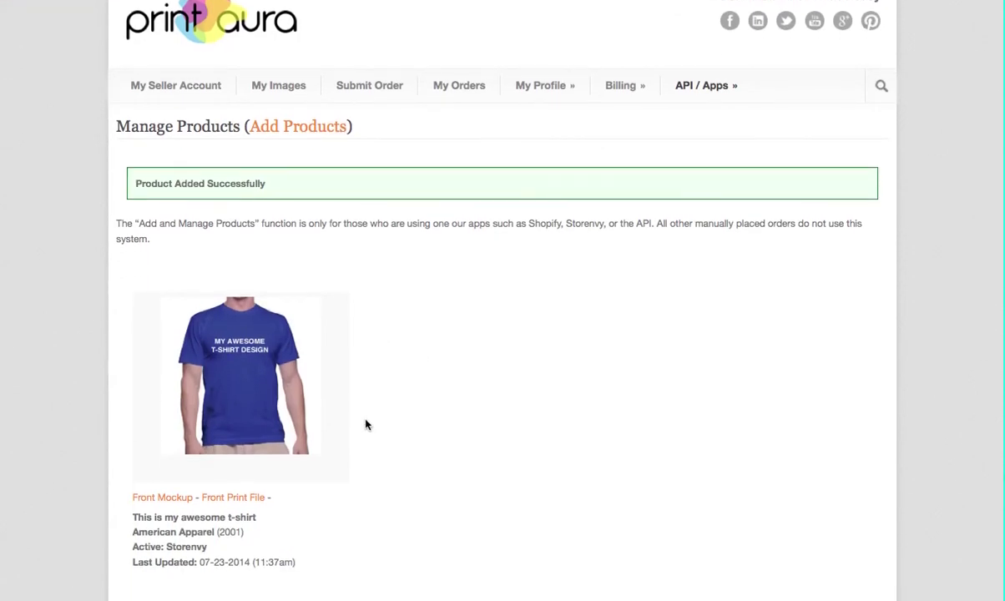
scroll(421, 498, "down", 1)
scroll(423, 498, "down", 3)
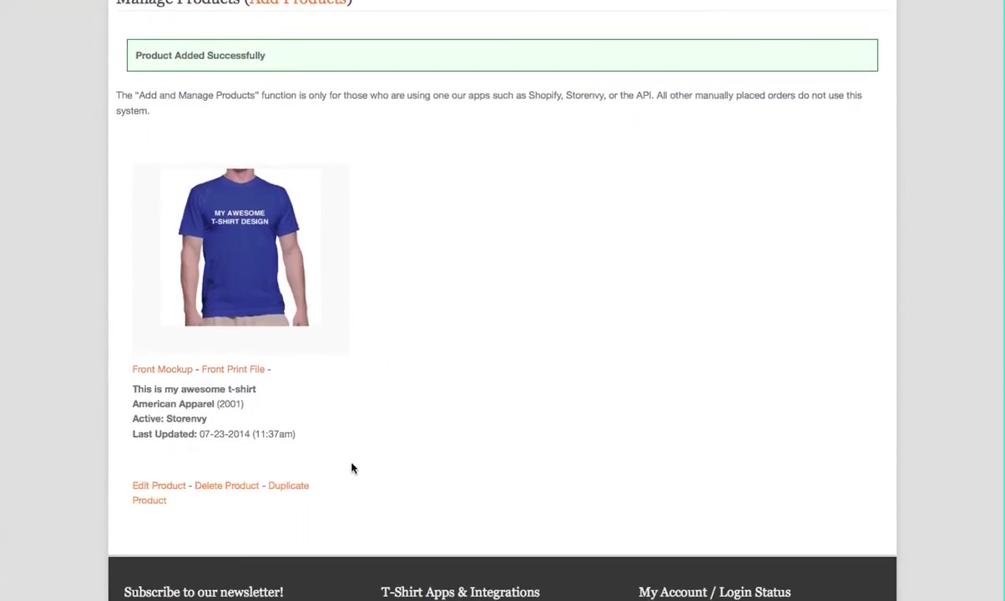
left_click_drag(133, 389, 247, 410)
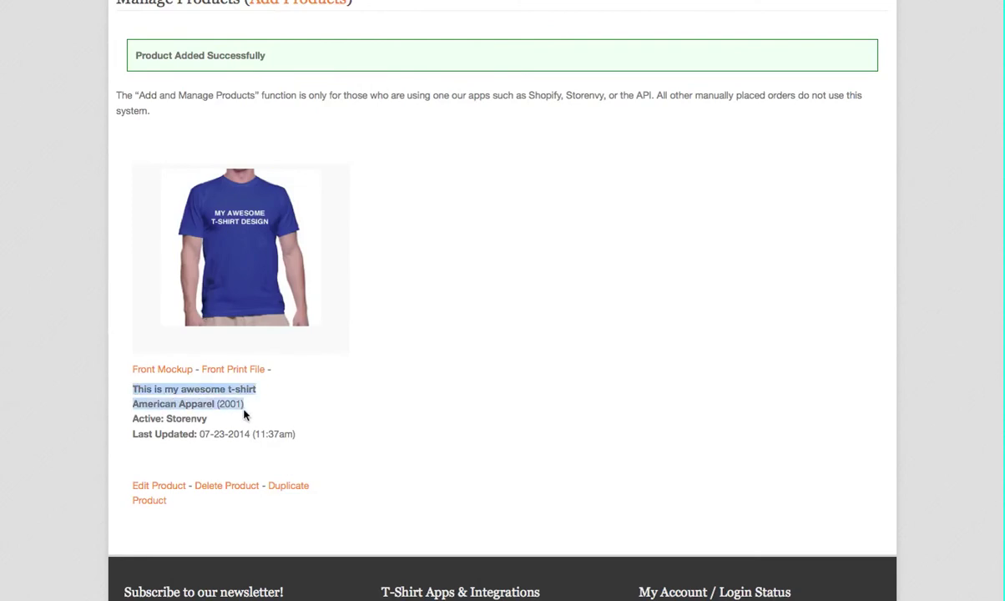
left_click(133, 419)
left_click_drag(134, 419, 209, 420)
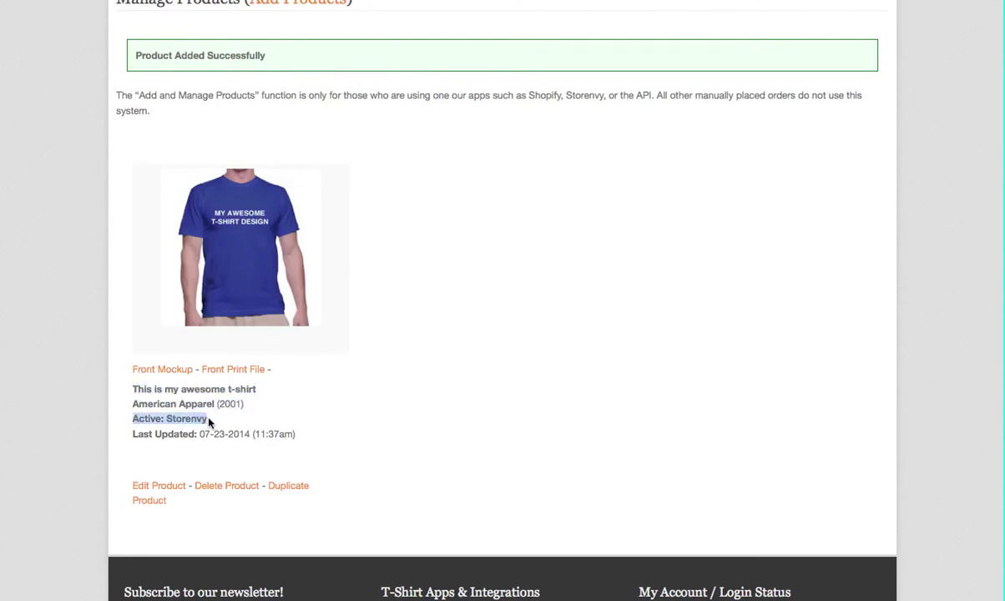
left_click(209, 423)
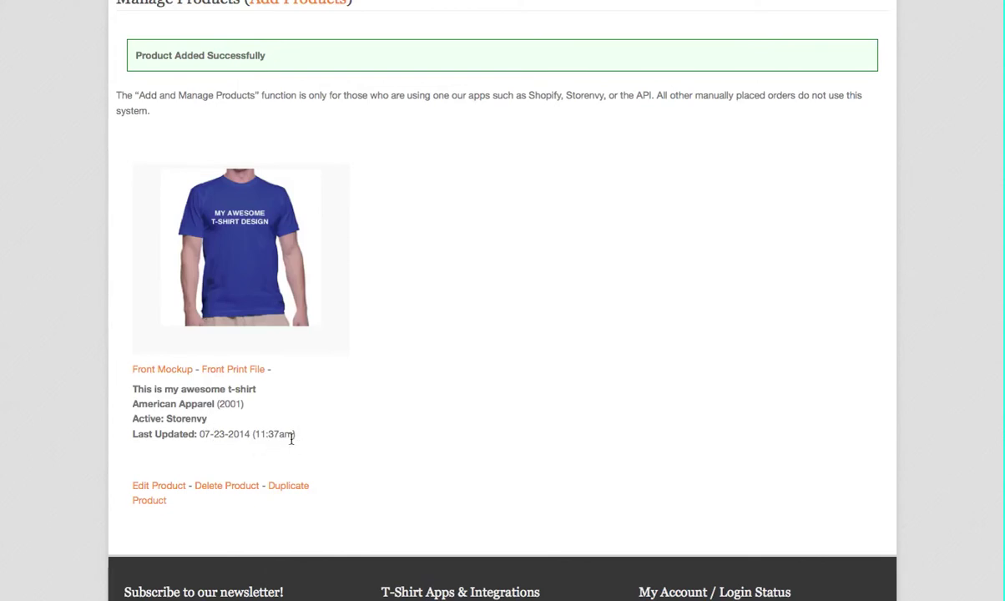
scroll(416, 381, "up", 3)
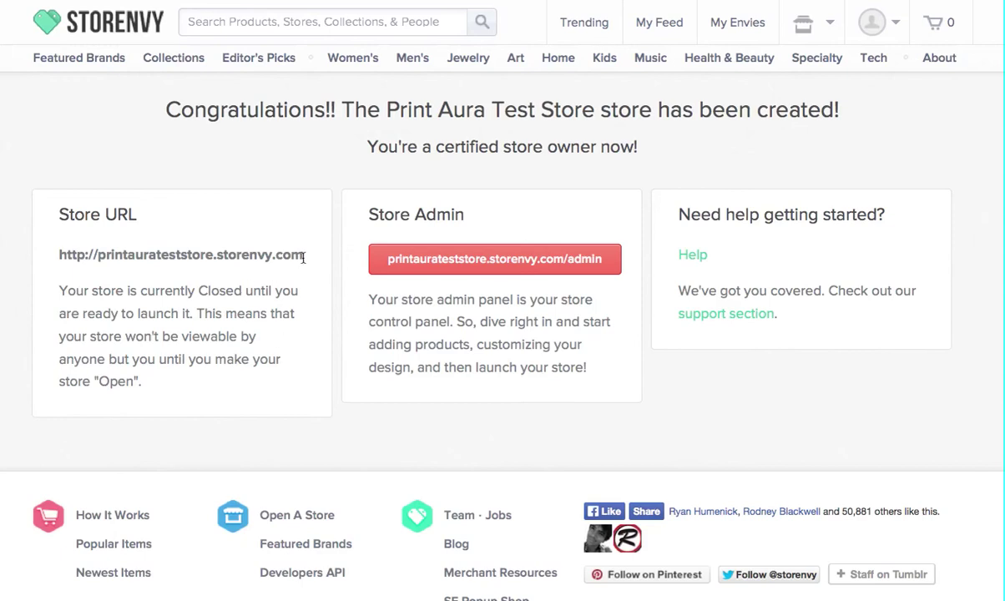
Step: Switch to the Storenvy test store at its store URL and open the product page of "This is my awesome t-shirt"
left_click_drag(303, 258, 50, 256)
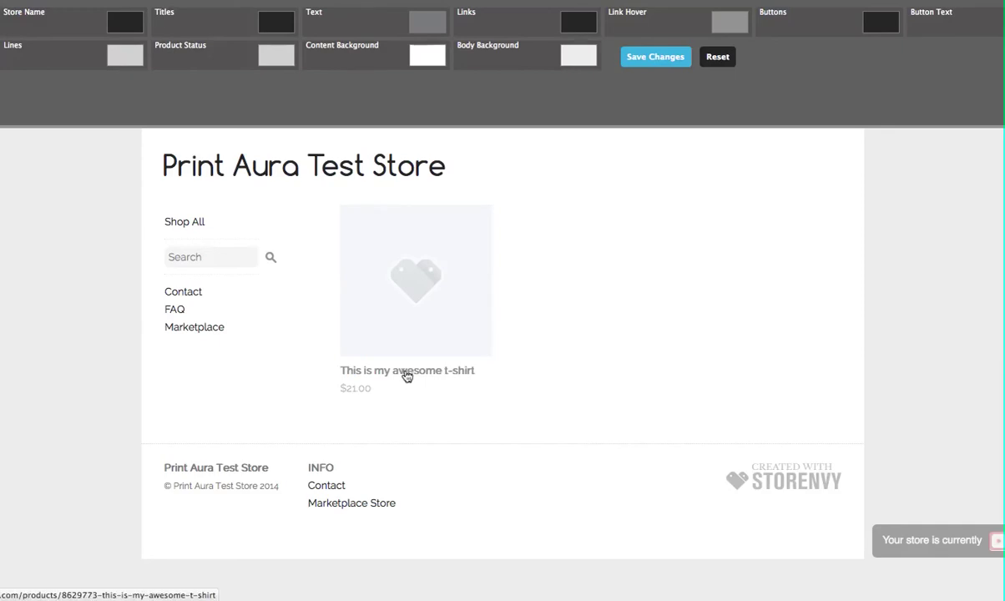
left_click(406, 373)
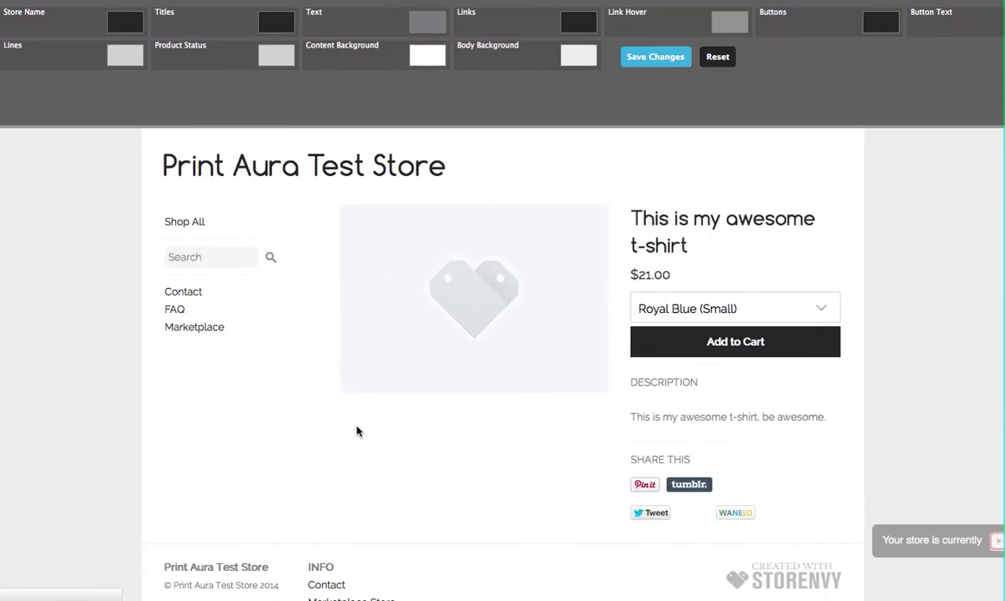
Step: Check the color and size variants and the description on the t-shirt's Storenvy product page
scroll(377, 431, "down", 2)
left_click(820, 262)
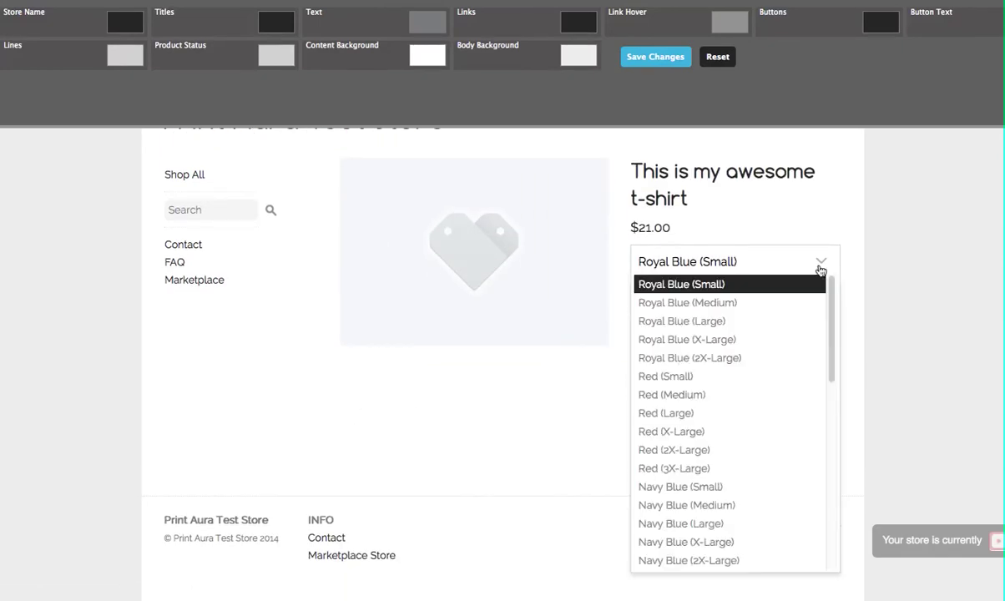
left_click_drag(831, 290, 827, 260)
left_click(820, 264)
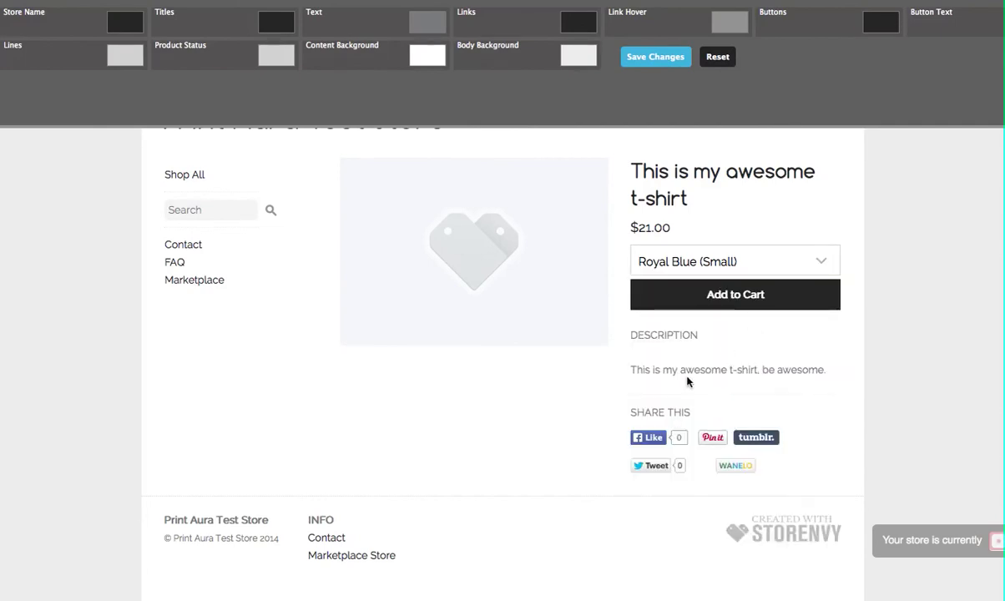
left_click_drag(630, 370, 765, 371)
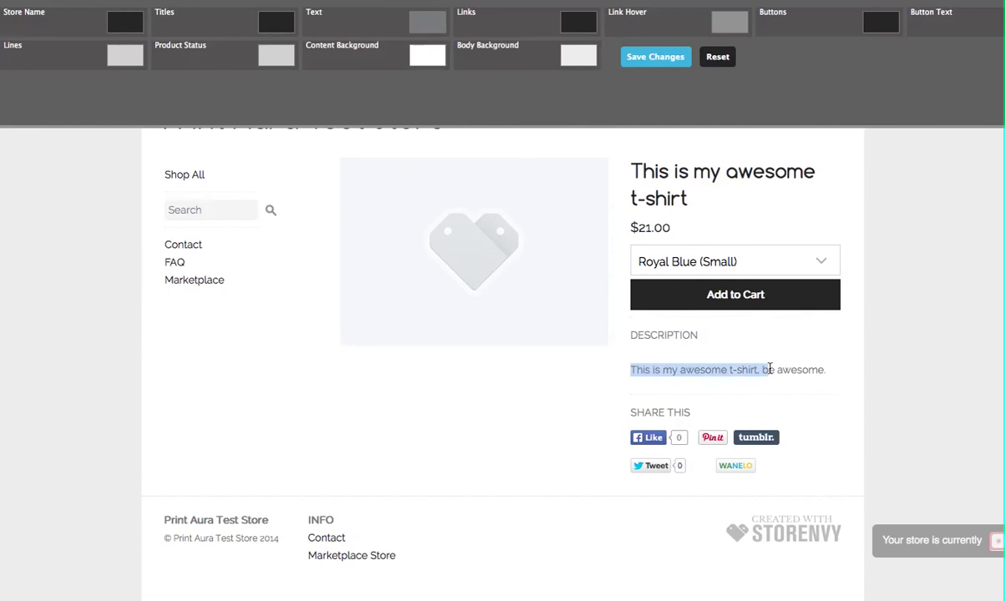